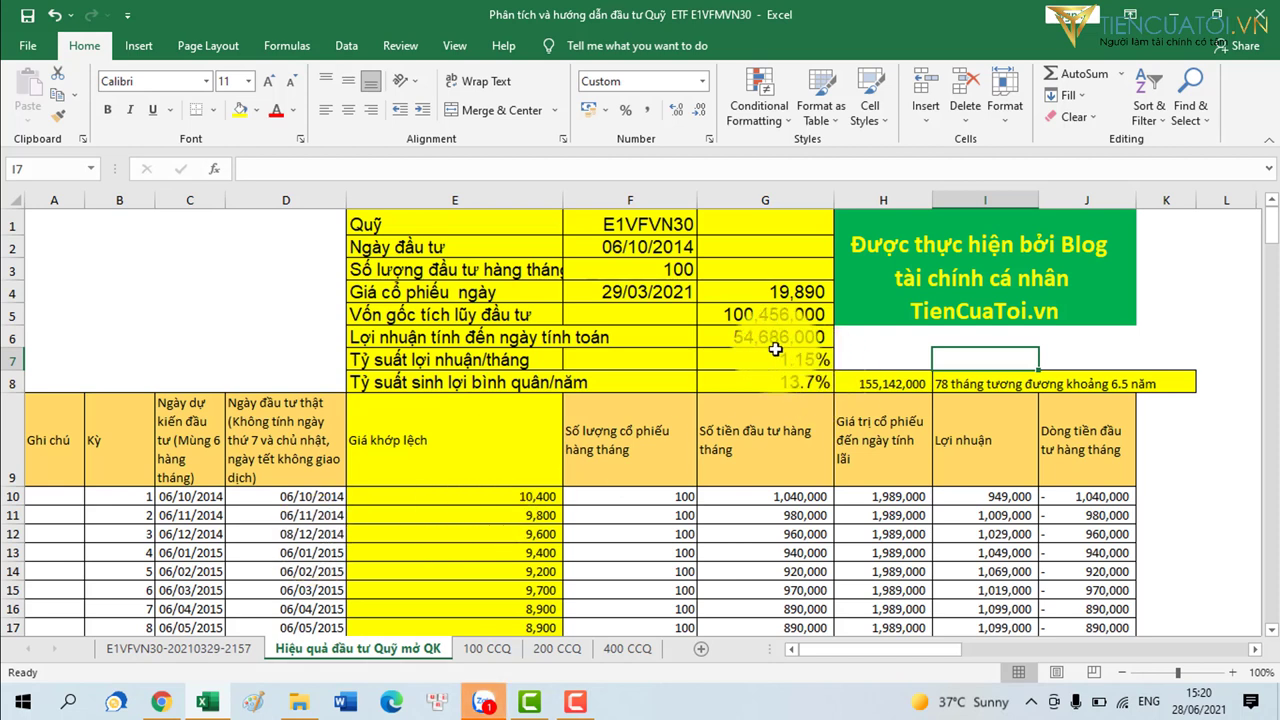
Check the average annual return and the share price date in the past-performance summary.
{"action": "left_click", "coordinate": [729, 357]}
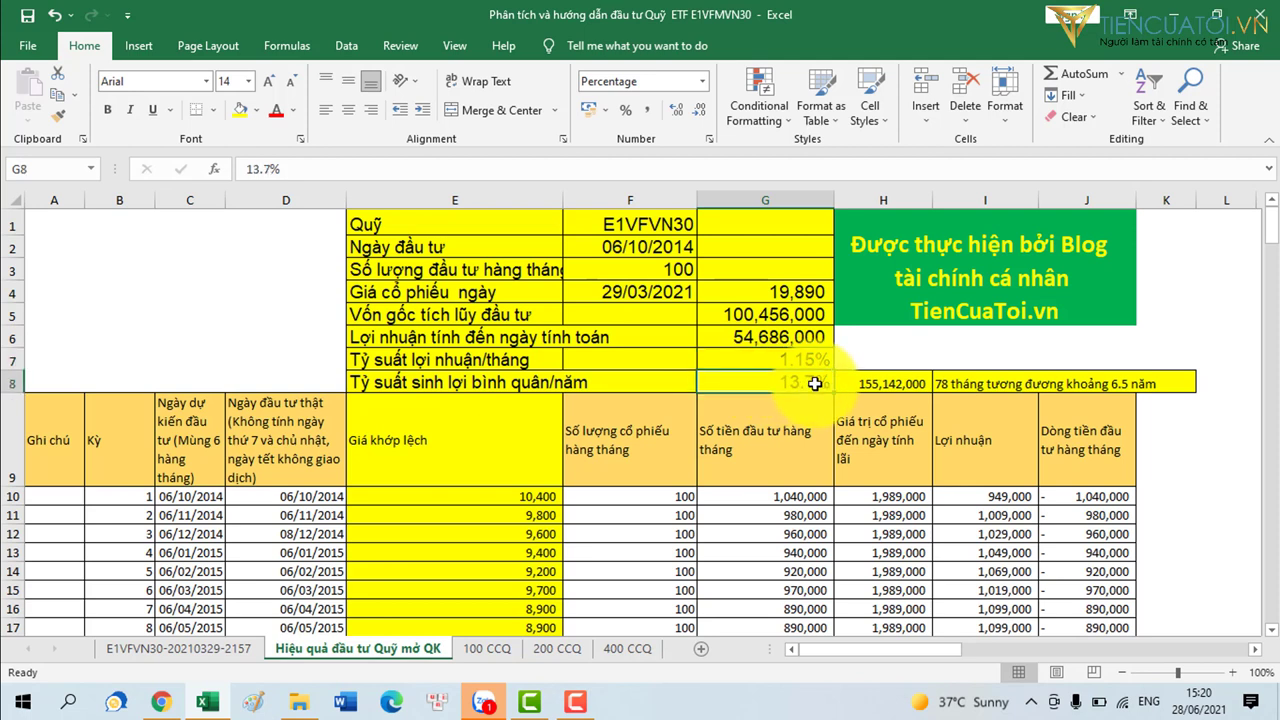
{"action": "left_click", "coordinate": [597, 293]}
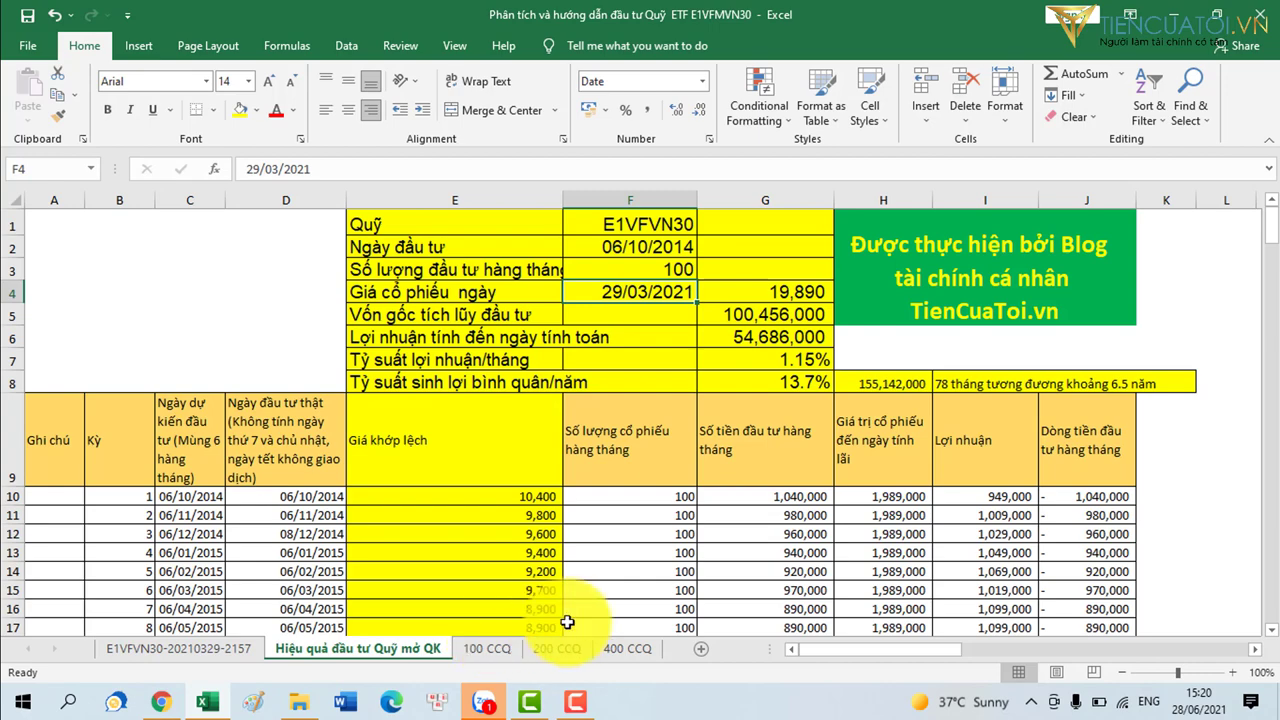
Open the 100 CCQ sheet and review the total amount received after 17 years in its summary table.
{"action": "left_click", "coordinate": [476, 650]}
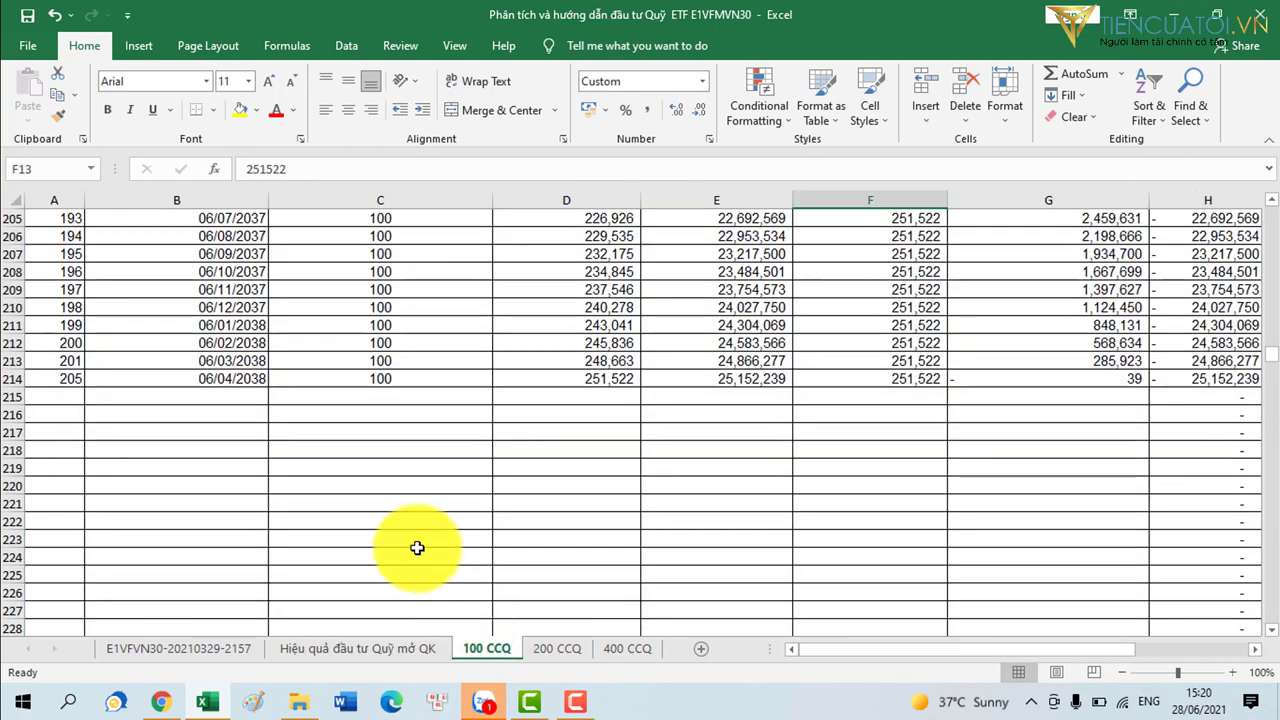
{"action": "scroll", "coordinate": [417, 548], "scroll_direction": "up", "scroll_amount": 10}
{"action": "scroll", "coordinate": [417, 548], "scroll_direction": "up", "scroll_amount": 20}
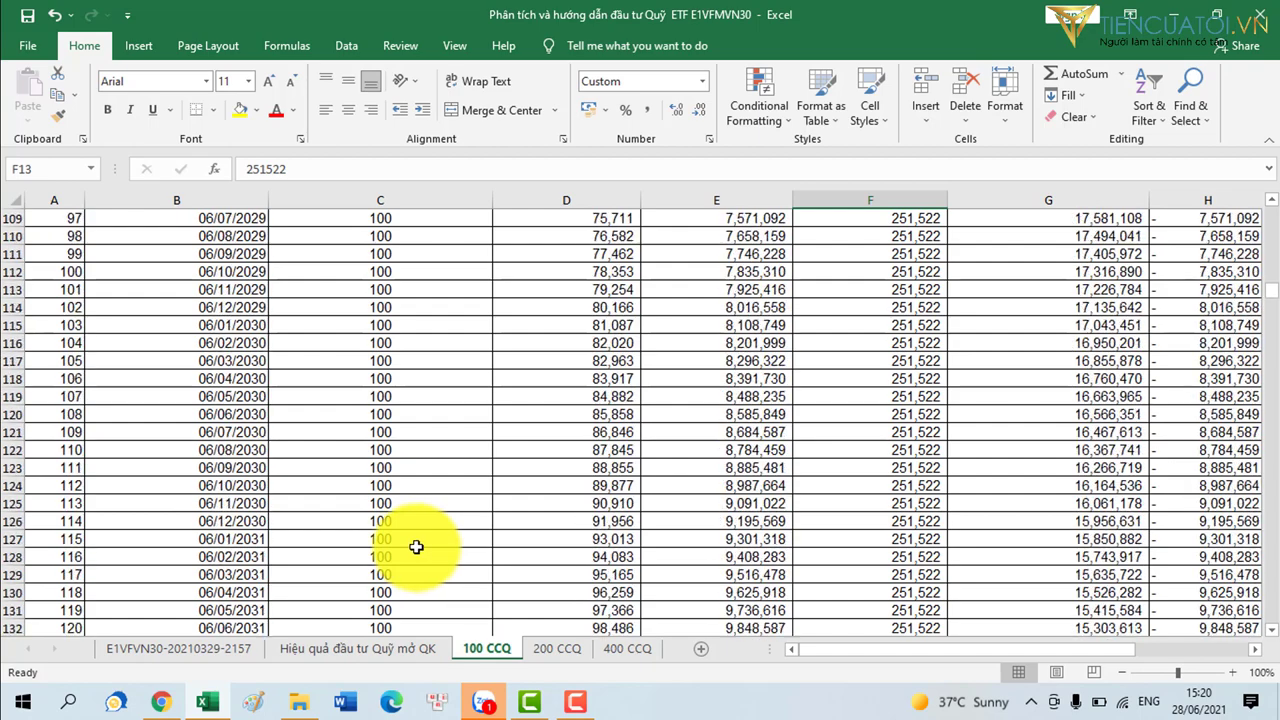
{"action": "scroll", "coordinate": [417, 548], "scroll_direction": "up", "scroll_amount": 18}
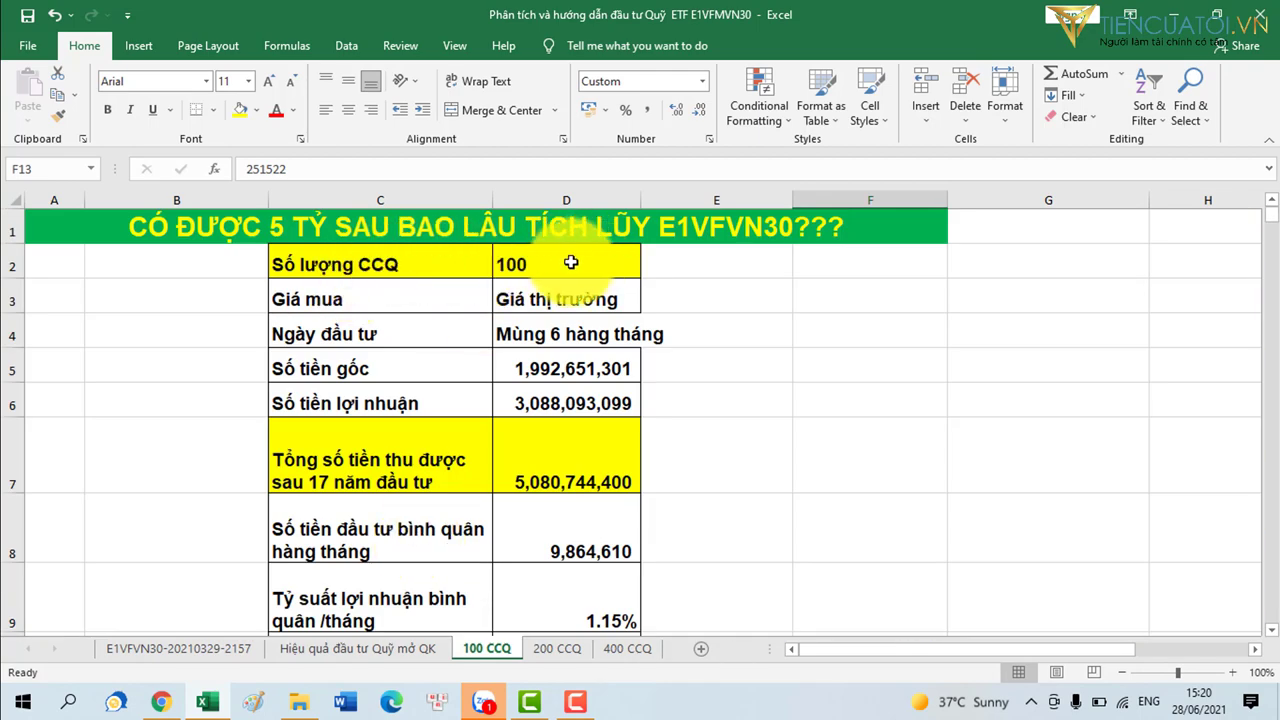
{"action": "left_click", "coordinate": [280, 468]}
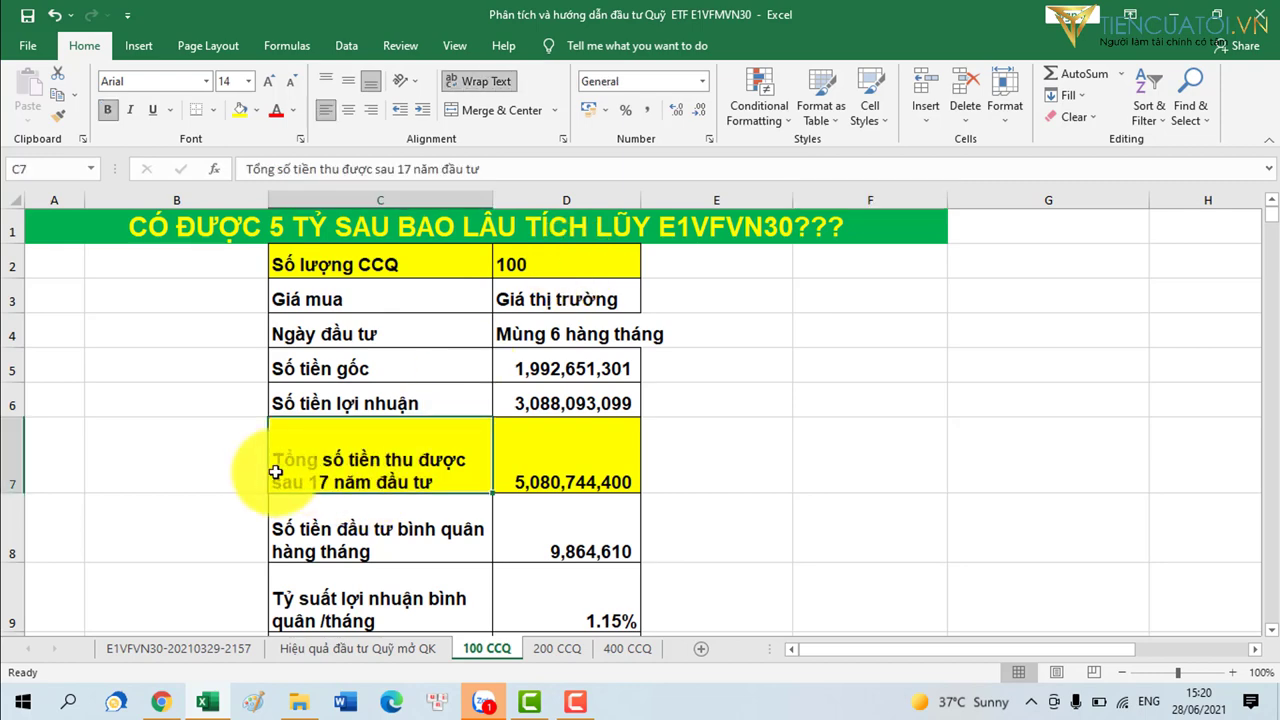
{"action": "left_click", "coordinate": [543, 454]}
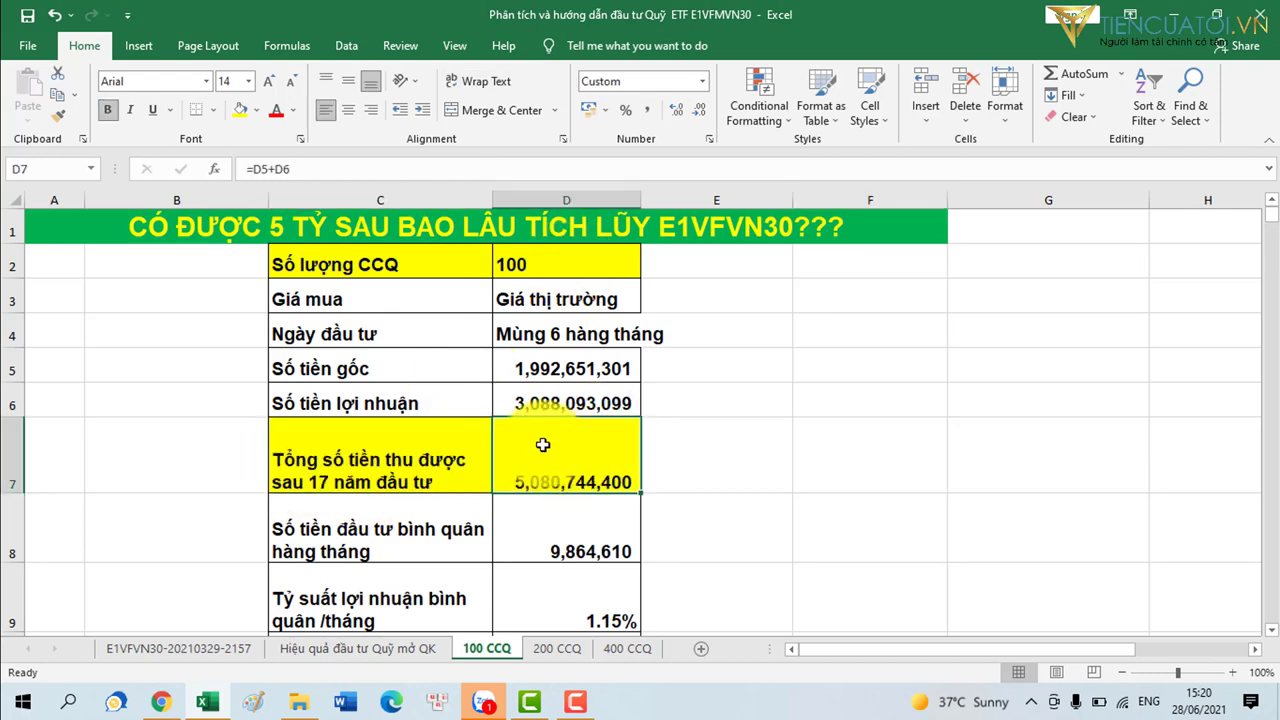
Examine the first period's quantity, matched price and 6/4/2038 certificate price in the 100 CCQ investment schedule.
{"action": "scroll", "coordinate": [544, 444], "scroll_direction": "down", "scroll_amount": 5}
{"action": "scroll", "coordinate": [544, 444], "scroll_direction": "up", "scroll_amount": 2}
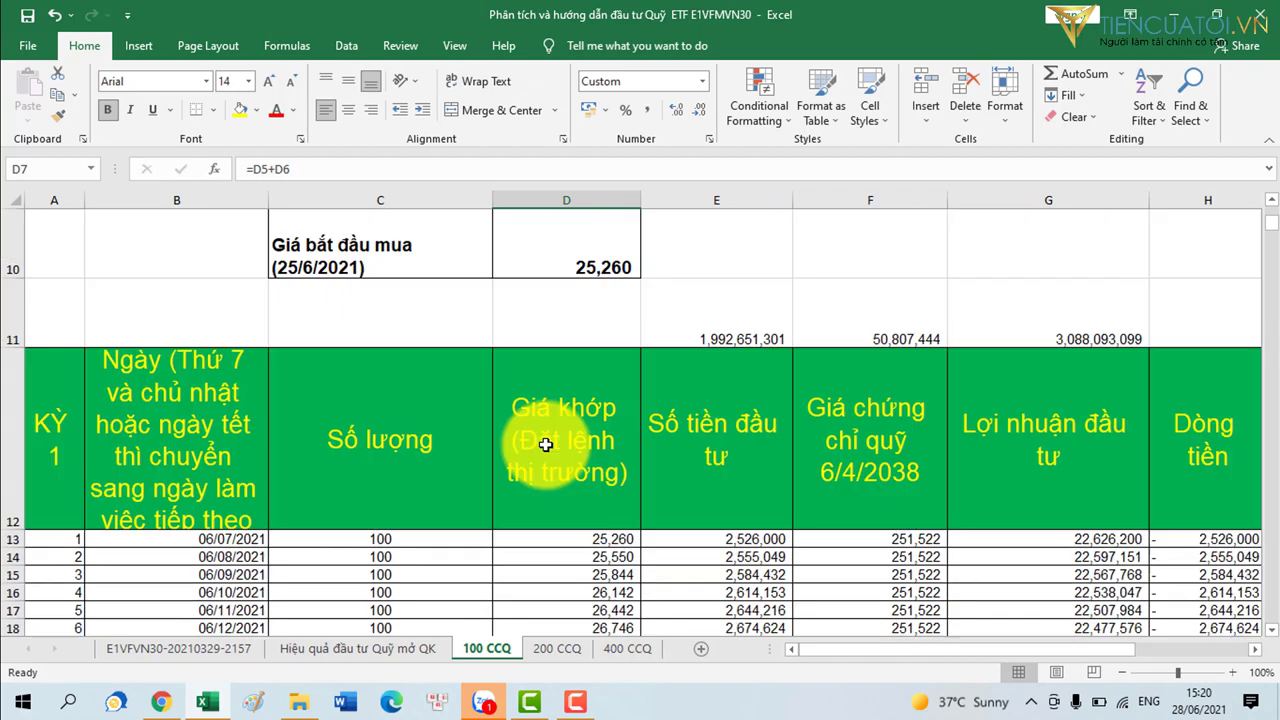
{"action": "scroll", "coordinate": [161, 507], "scroll_direction": "down", "scroll_amount": 15}
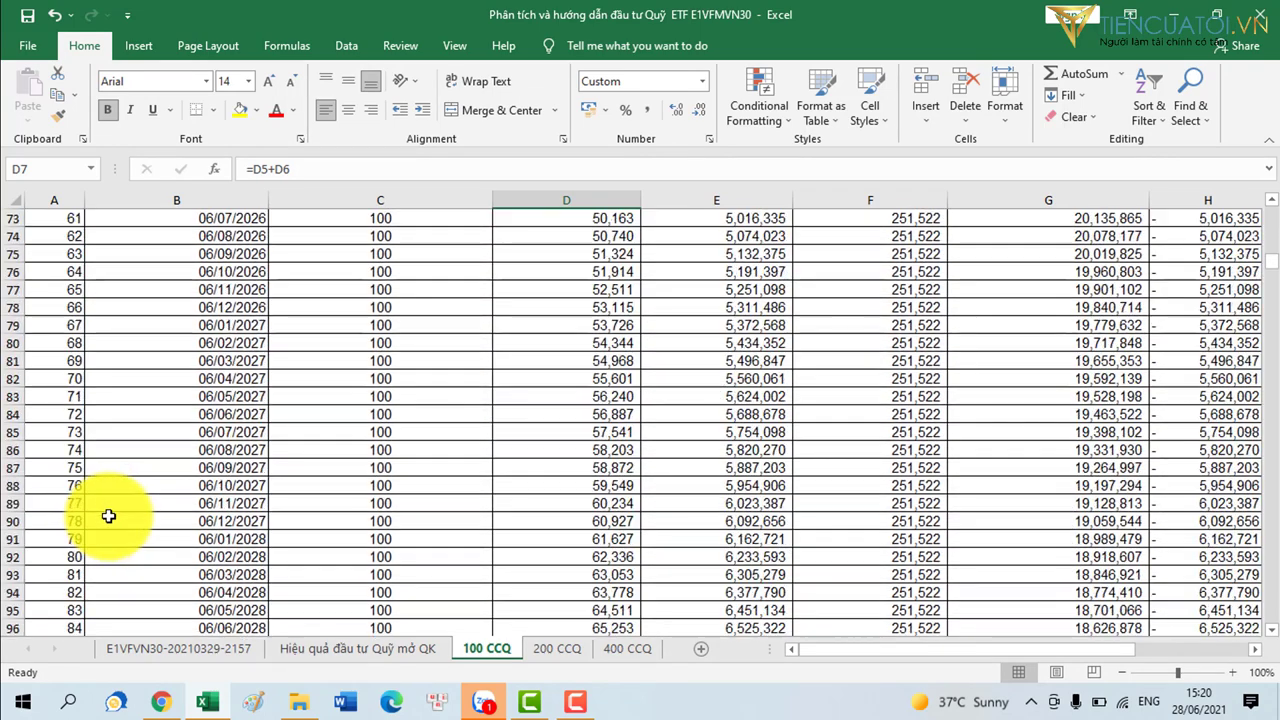
{"action": "scroll", "coordinate": [161, 499], "scroll_direction": "up", "scroll_amount": 15}
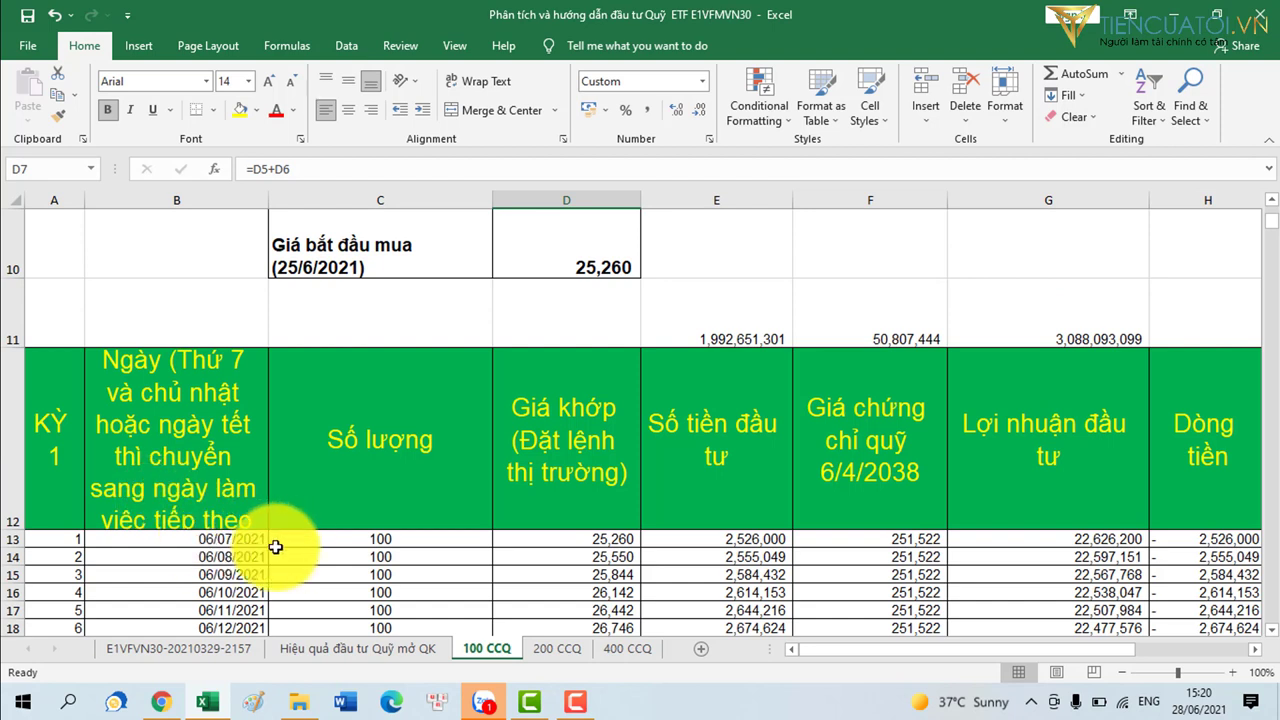
{"action": "left_click", "coordinate": [363, 544]}
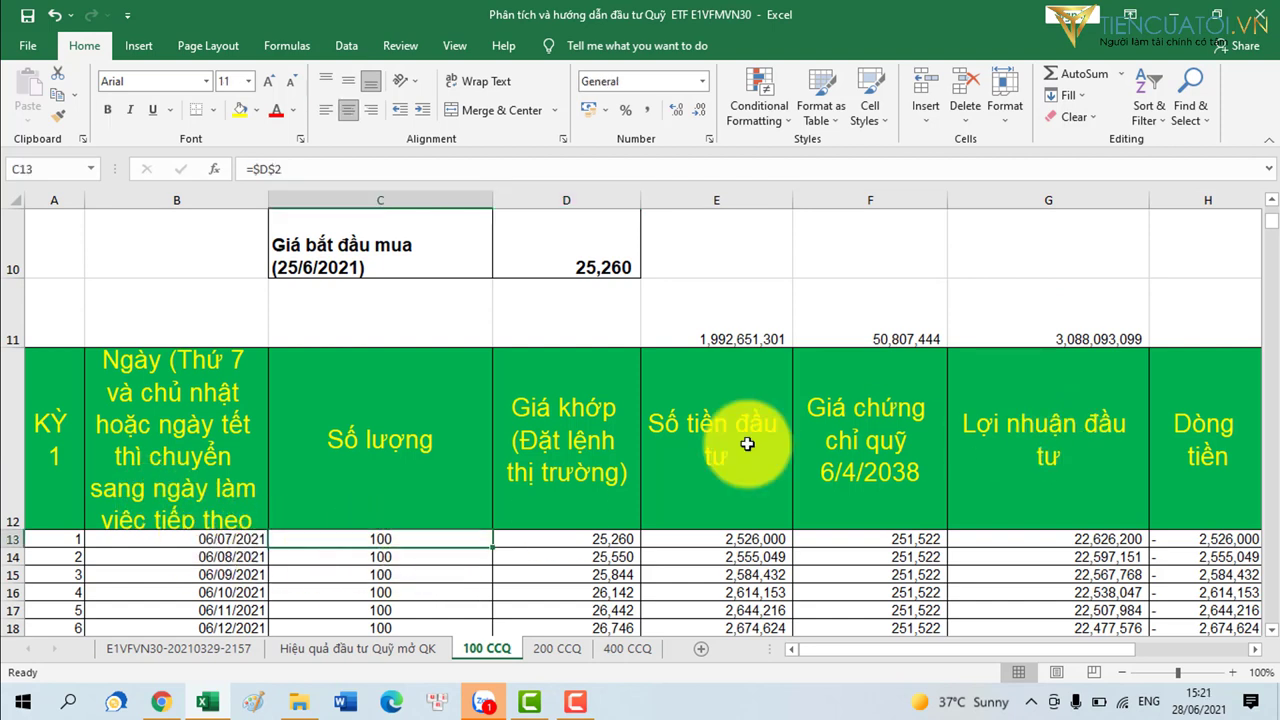
{"action": "scroll", "coordinate": [569, 486], "scroll_direction": "down", "scroll_amount": 1}
{"action": "scroll", "coordinate": [569, 486], "scroll_direction": "up", "scroll_amount": 1}
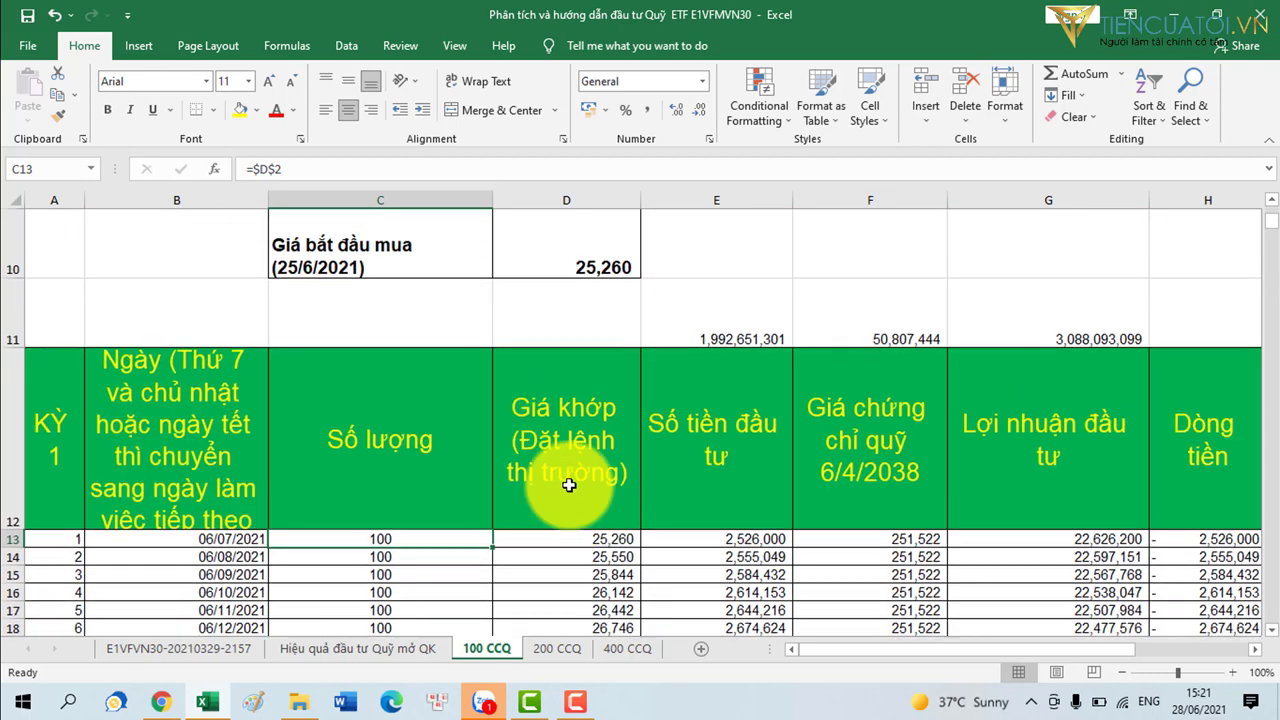
{"action": "left_click", "coordinate": [590, 522]}
{"action": "left_click", "coordinate": [590, 538]}
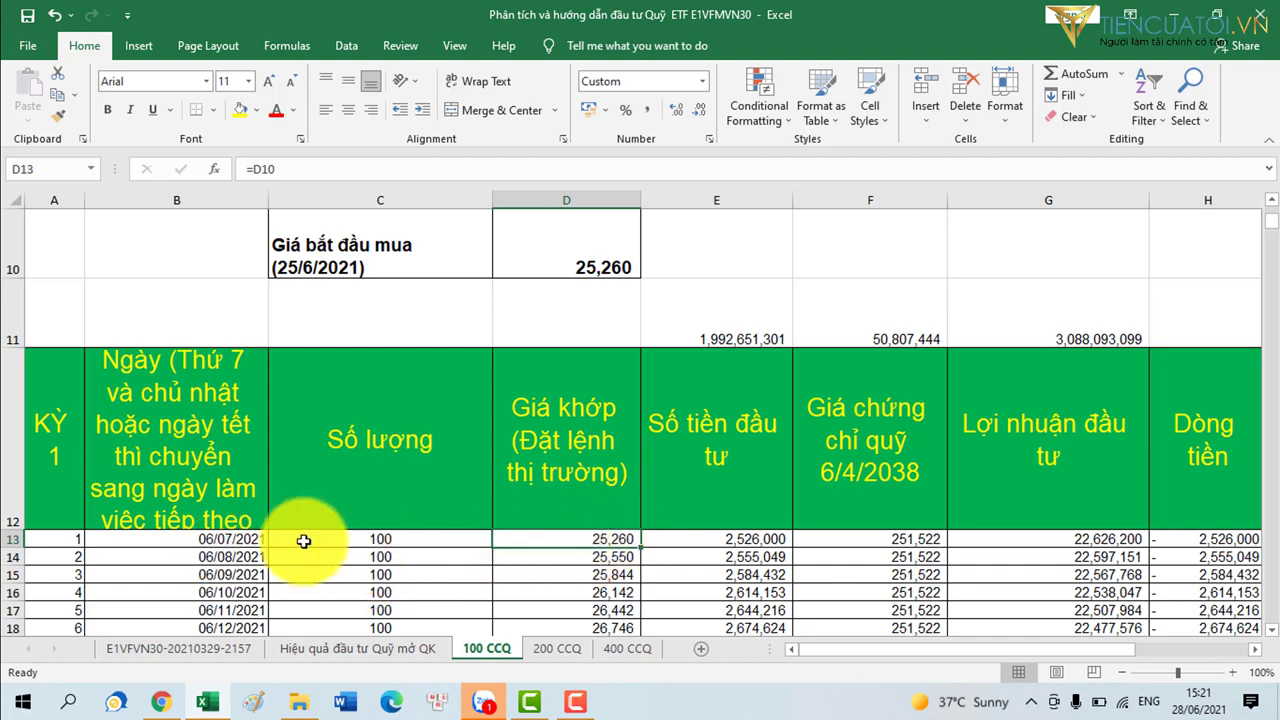
{"action": "left_click", "coordinate": [916, 533]}
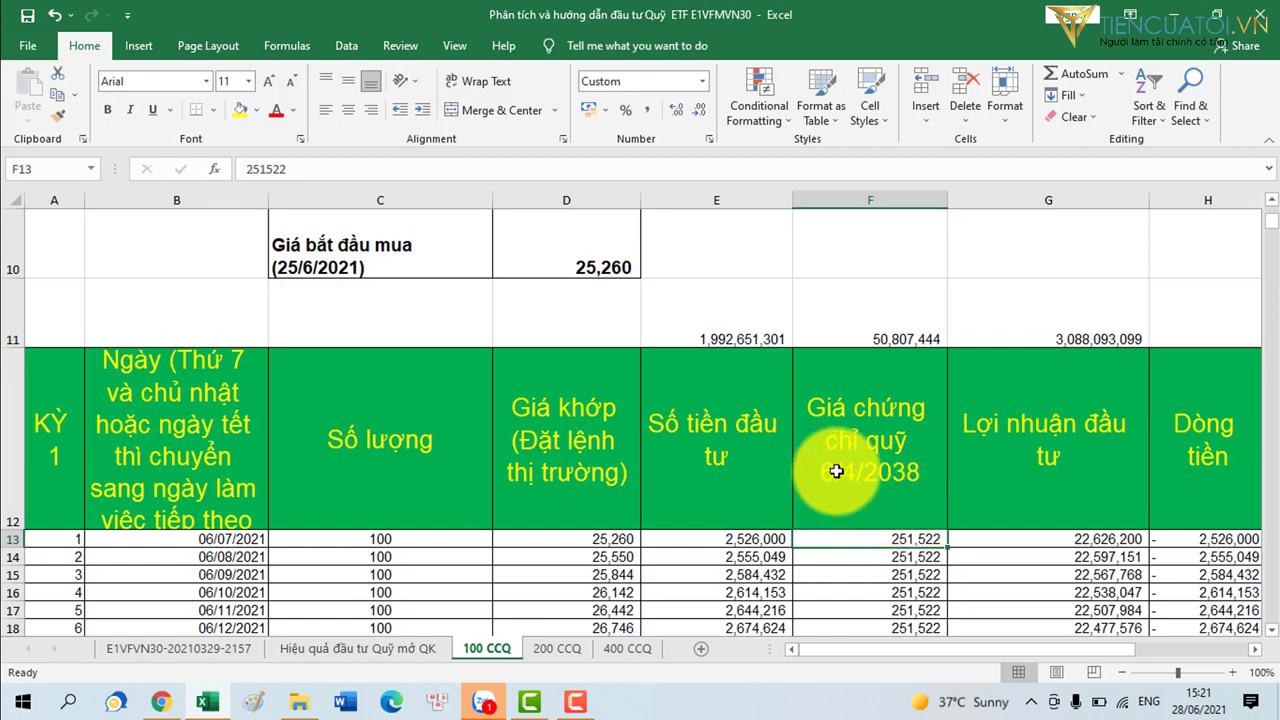
Examine the date and matched-price formula of the schedule's last period, 06/04/2038.
{"action": "scroll", "coordinate": [836, 471], "scroll_direction": "down", "scroll_amount": 20}
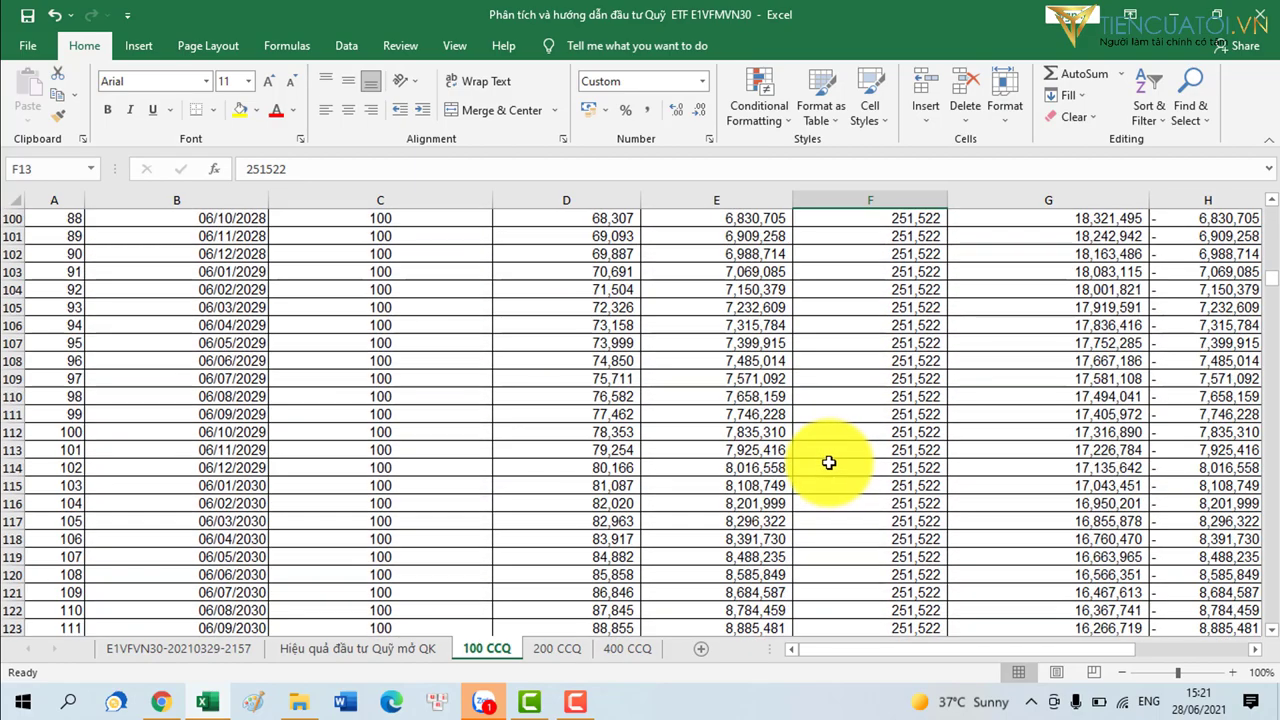
{"action": "scroll", "coordinate": [829, 463], "scroll_direction": "down", "scroll_amount": 20}
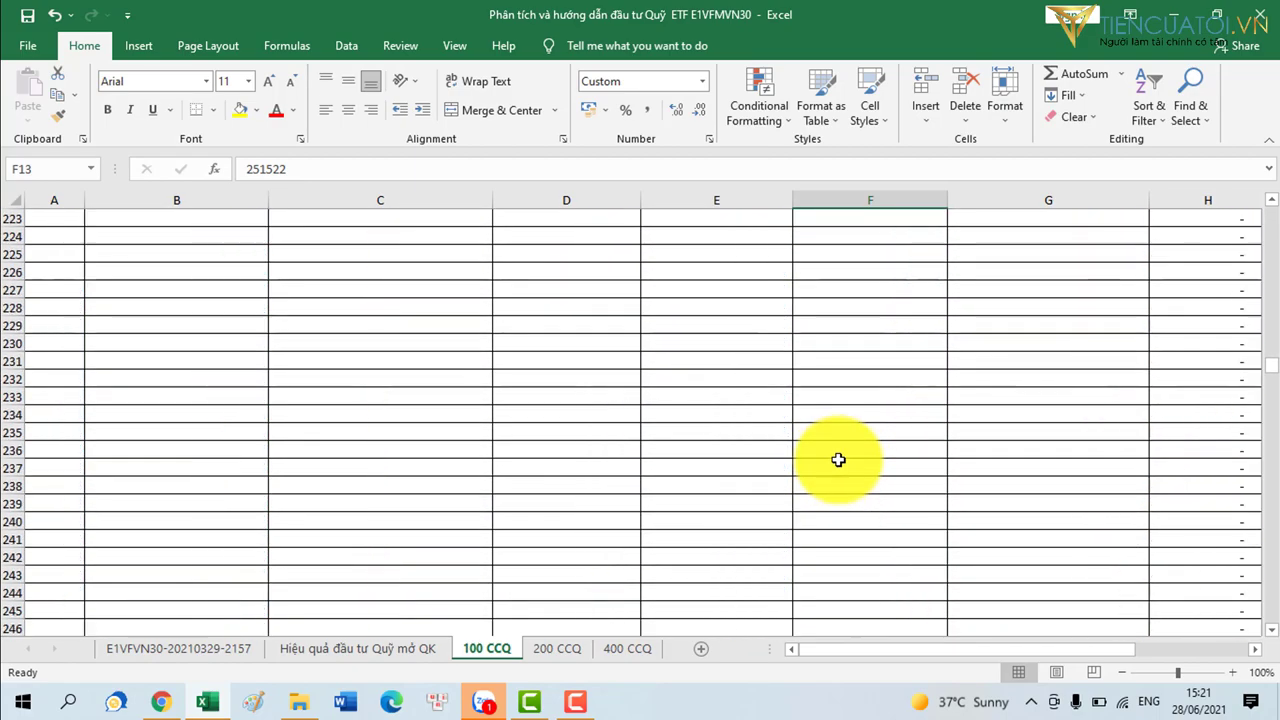
{"action": "scroll", "coordinate": [838, 460], "scroll_direction": "up", "scroll_amount": 9}
{"action": "left_click", "coordinate": [206, 537]}
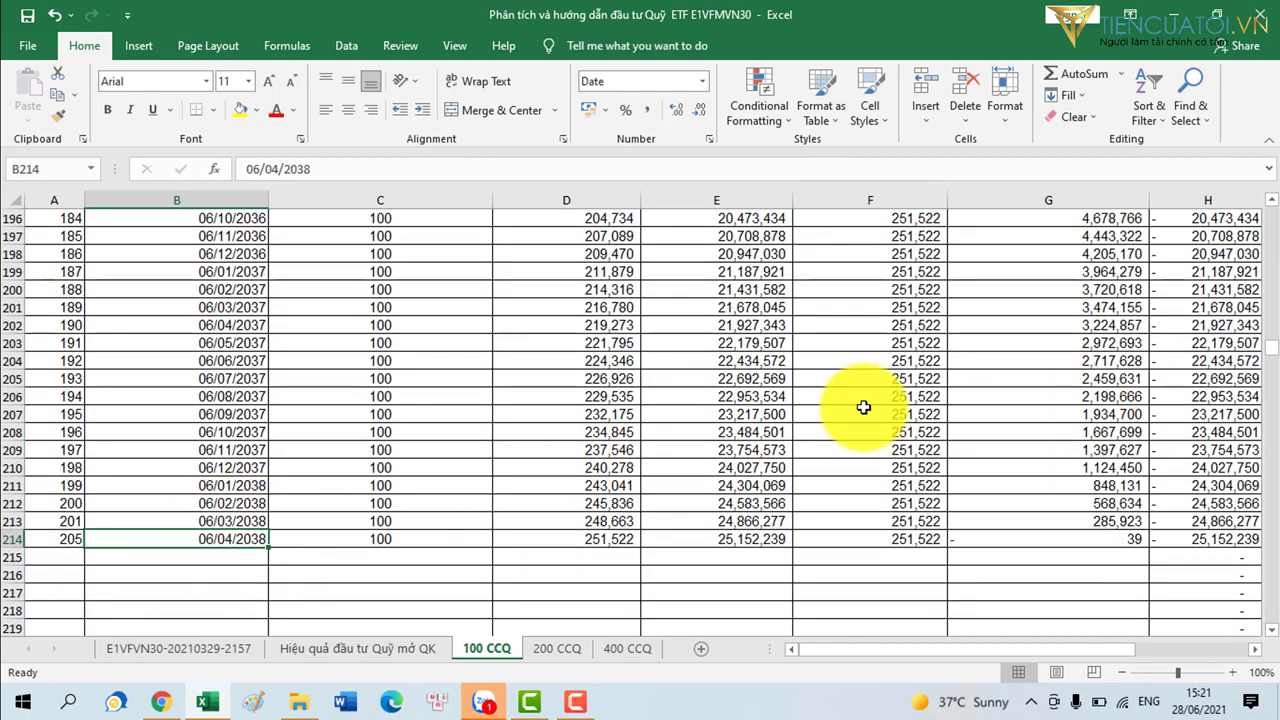
{"action": "scroll", "coordinate": [810, 409], "scroll_direction": "up", "scroll_amount": 10}
{"action": "scroll", "coordinate": [620, 450], "scroll_direction": "down", "scroll_amount": 5}
{"action": "scroll", "coordinate": [582, 491], "scroll_direction": "down", "scroll_amount": 3}
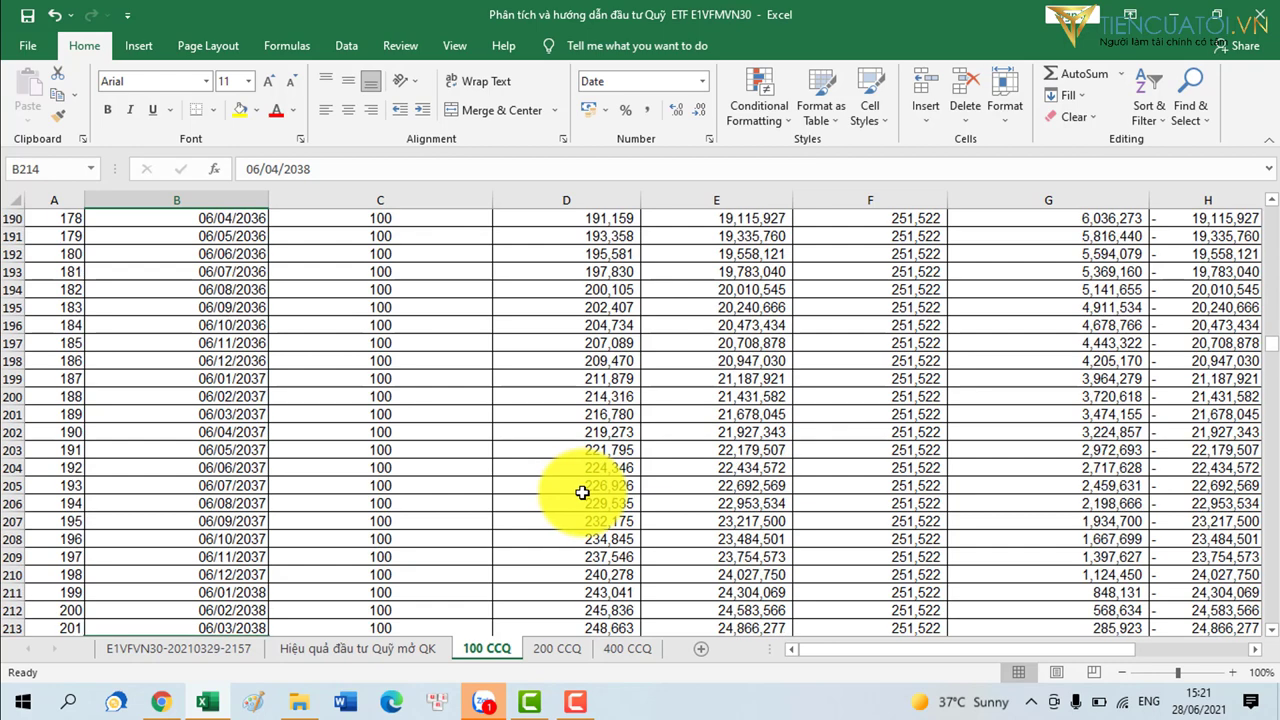
{"action": "scroll", "coordinate": [582, 491], "scroll_direction": "down", "scroll_amount": 5}
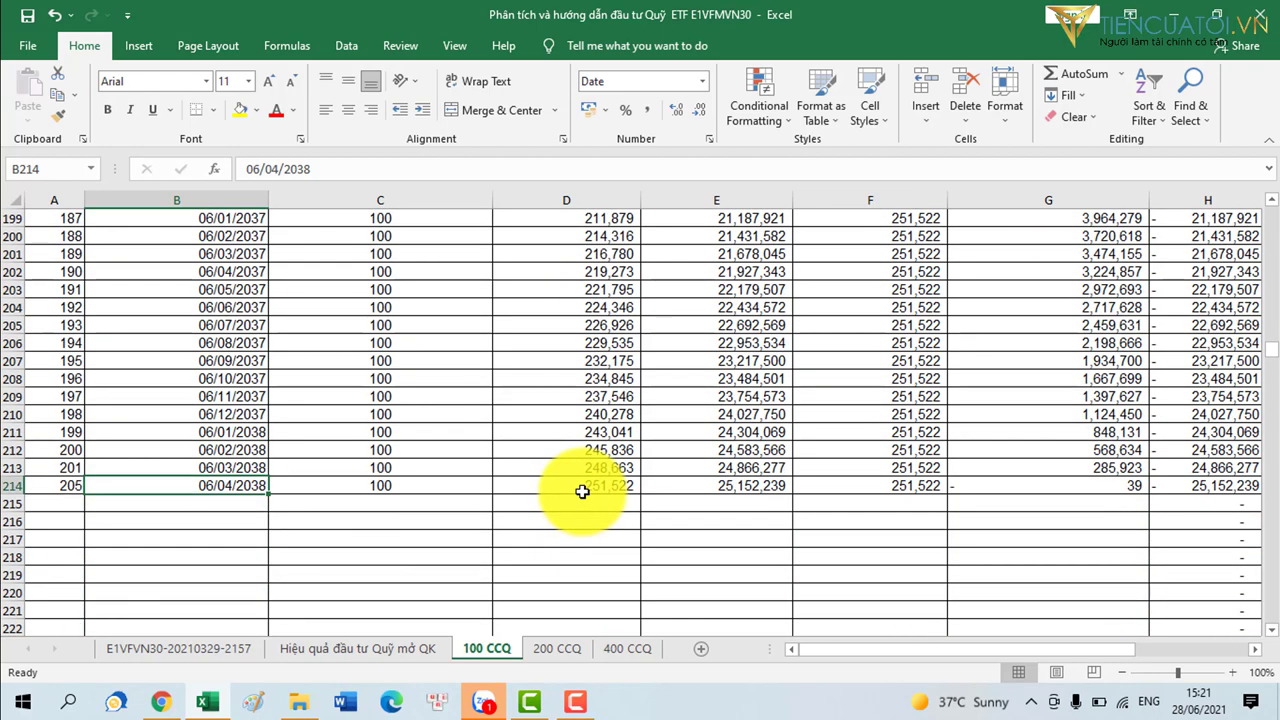
{"action": "left_click", "coordinate": [594, 381]}
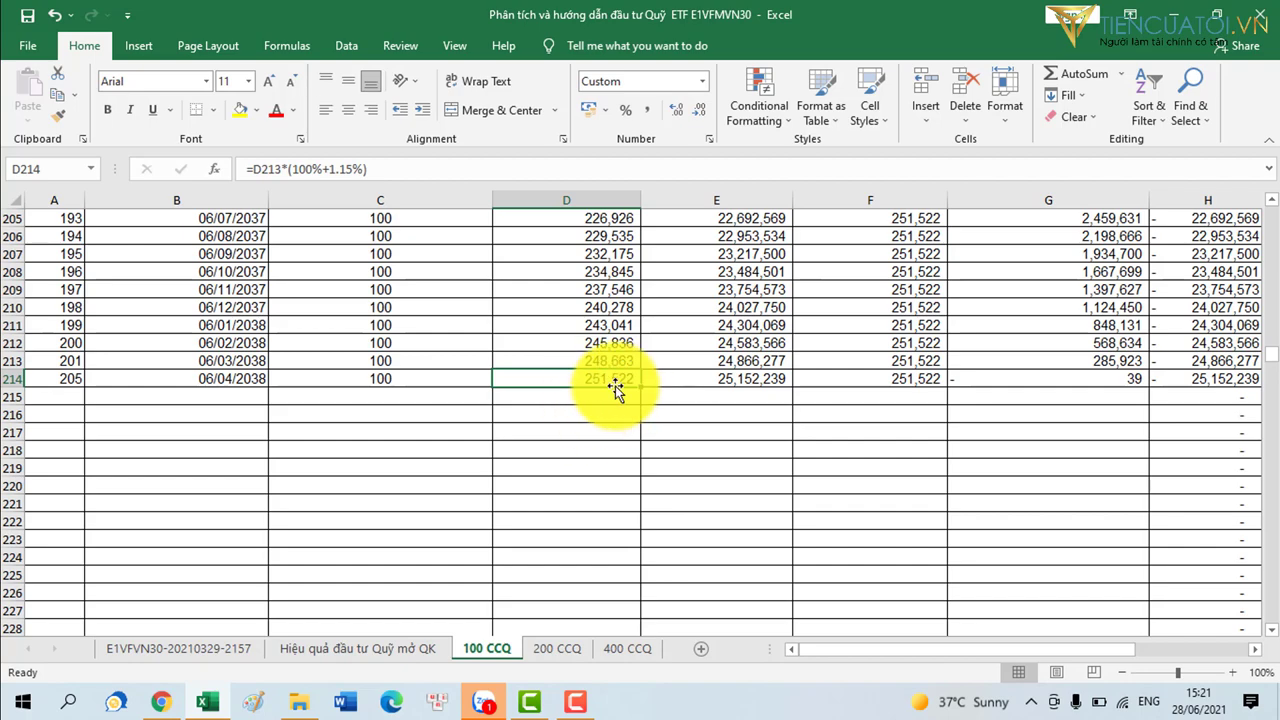
Review the monthly investment rows and inspect the sum formula above the investment profit column.
{"action": "scroll", "coordinate": [1098, 341], "scroll_direction": "up", "scroll_amount": 5}
{"action": "scroll", "coordinate": [1098, 341], "scroll_direction": "up", "scroll_amount": 6}
{"action": "scroll", "coordinate": [1095, 342], "scroll_direction": "down", "scroll_amount": 12}
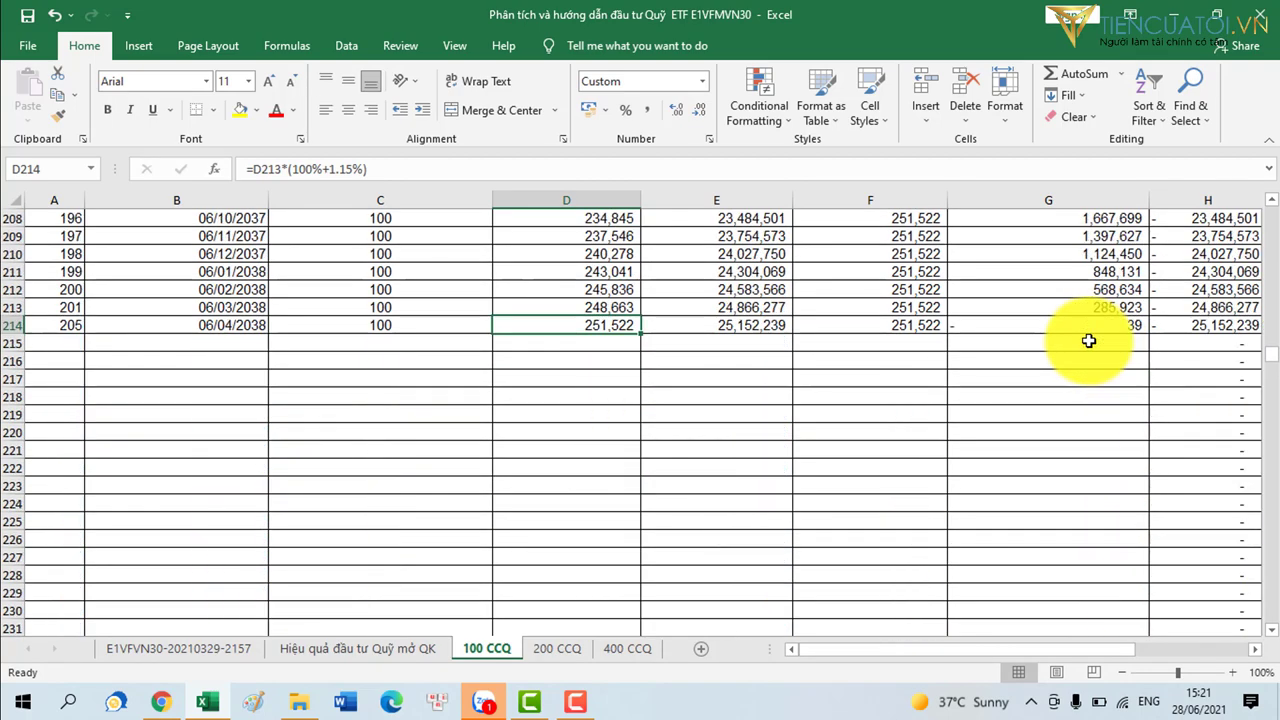
{"action": "scroll", "coordinate": [1090, 342], "scroll_direction": "up", "scroll_amount": 12}
{"action": "scroll", "coordinate": [1087, 343], "scroll_direction": "up", "scroll_amount": 20}
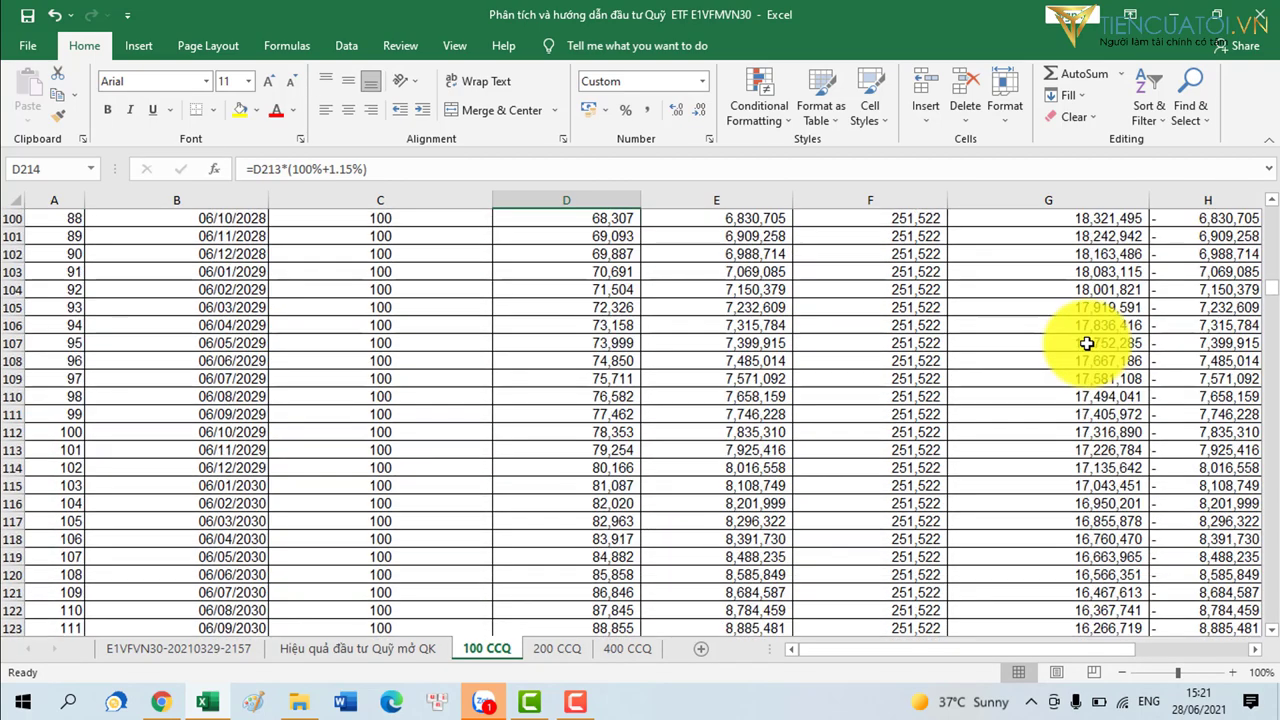
{"action": "scroll", "coordinate": [882, 371], "scroll_direction": "up", "scroll_amount": 20}
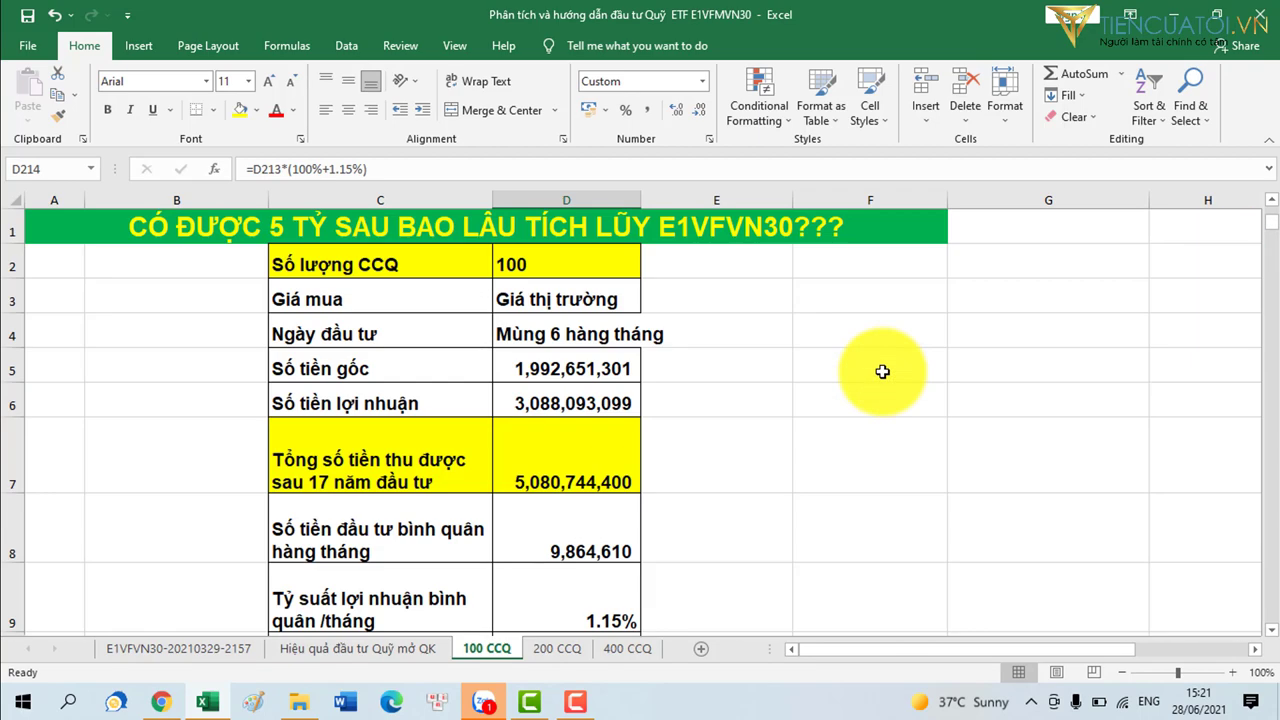
{"action": "scroll", "coordinate": [882, 371], "scroll_direction": "down", "scroll_amount": 6}
{"action": "scroll", "coordinate": [882, 371], "scroll_direction": "up", "scroll_amount": 4}
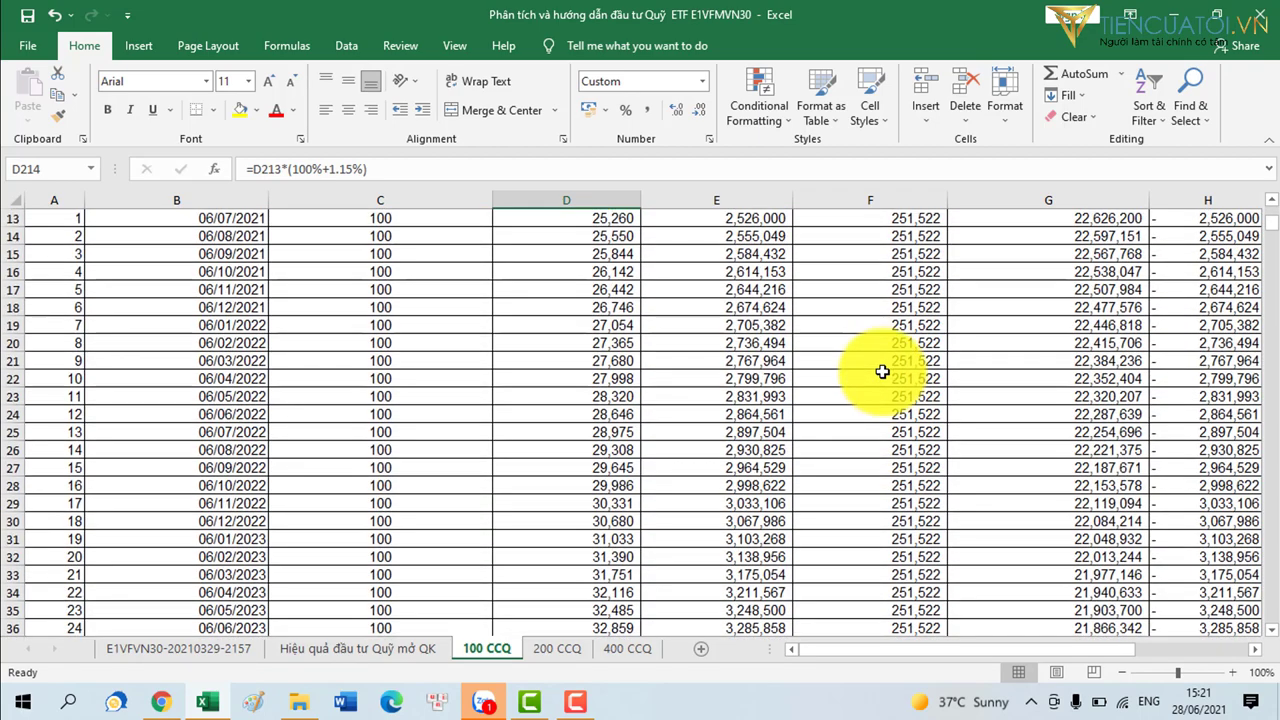
{"action": "scroll", "coordinate": [882, 371], "scroll_direction": "down", "scroll_amount": 2}
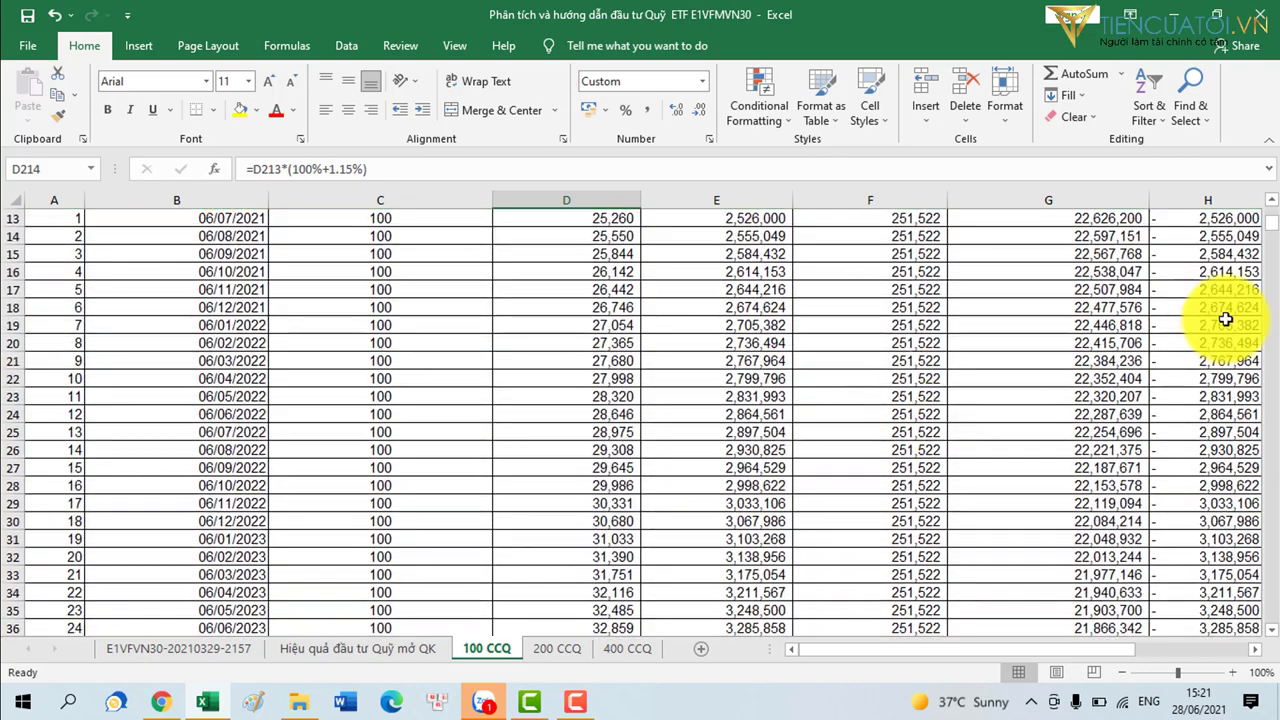
{"action": "scroll", "coordinate": [1139, 326], "scroll_direction": "up", "scroll_amount": 1}
{"action": "left_click", "coordinate": [1058, 332]}
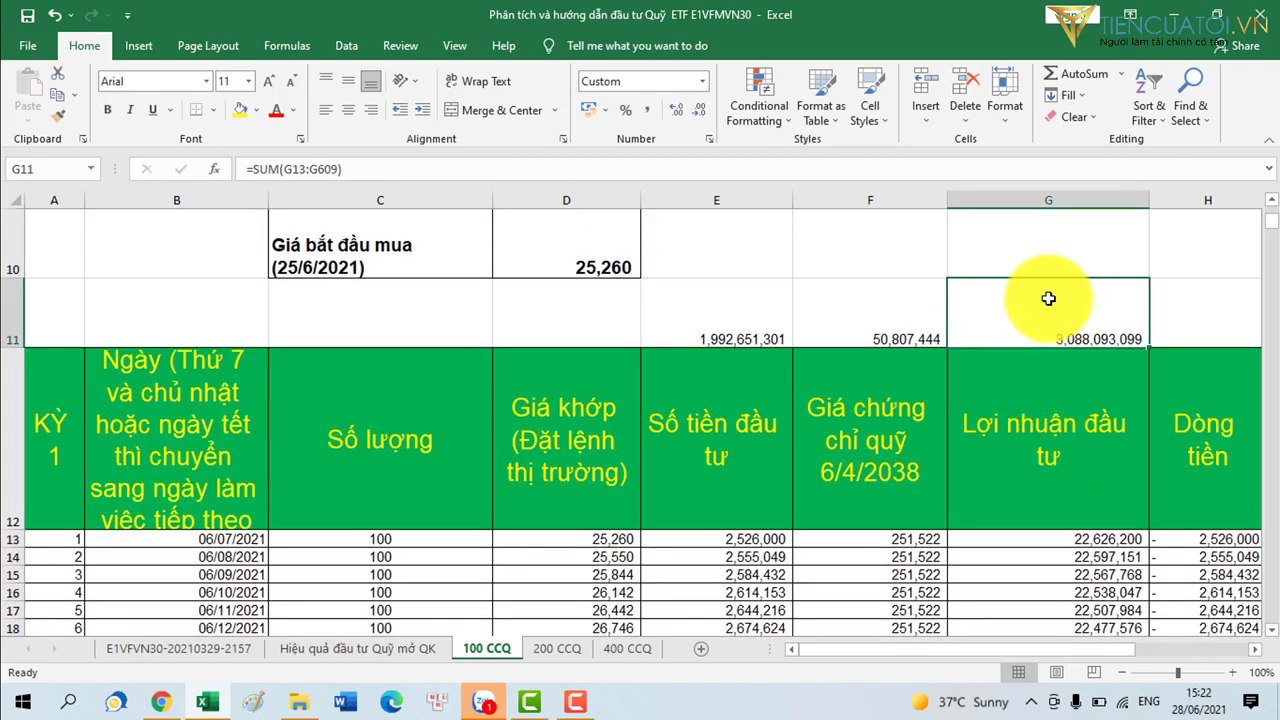
Widen column D of the 100 CCQ sheet so the investment date text fits inside the summary table.
{"action": "scroll", "coordinate": [1043, 298], "scroll_direction": "up", "scroll_amount": 2}
{"action": "left_click", "coordinate": [575, 347]}
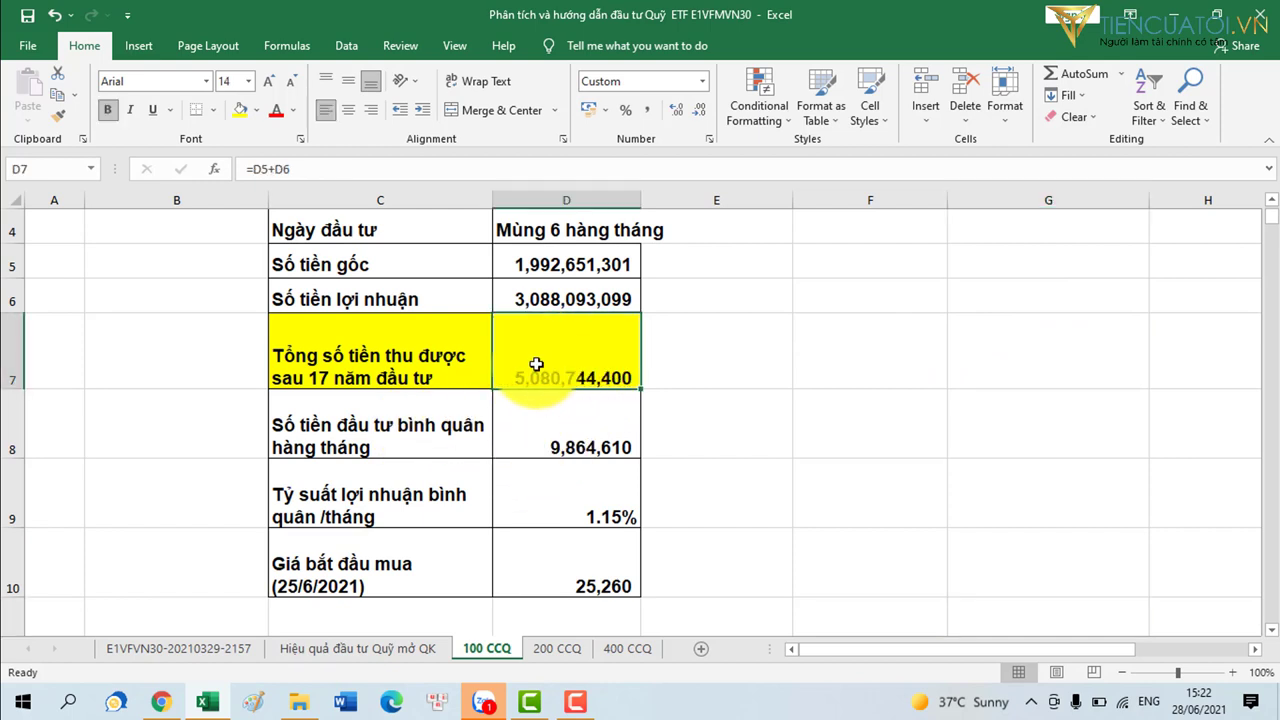
{"action": "scroll", "coordinate": [580, 417], "scroll_direction": "up", "scroll_amount": 1}
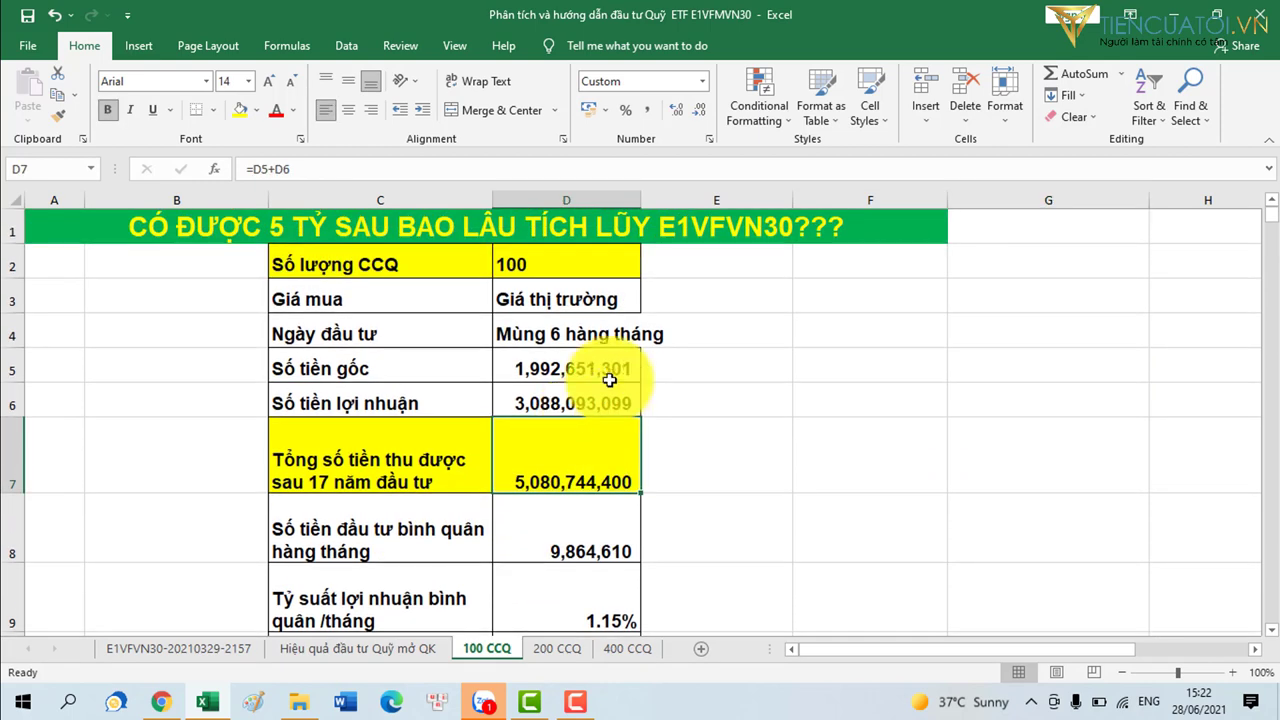
{"action": "left_click_drag", "start_coordinate": [643, 200], "coordinate": [681, 202]}
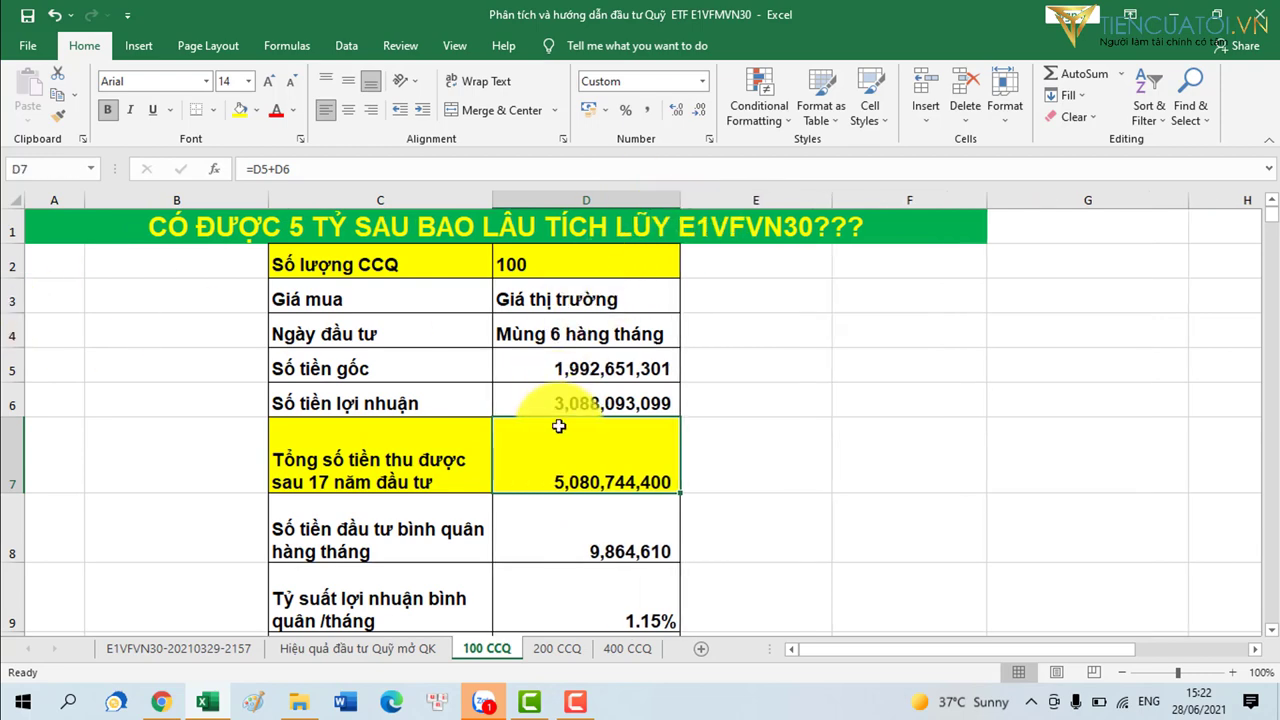
{"action": "scroll", "coordinate": [544, 488], "scroll_direction": "down", "scroll_amount": 3}
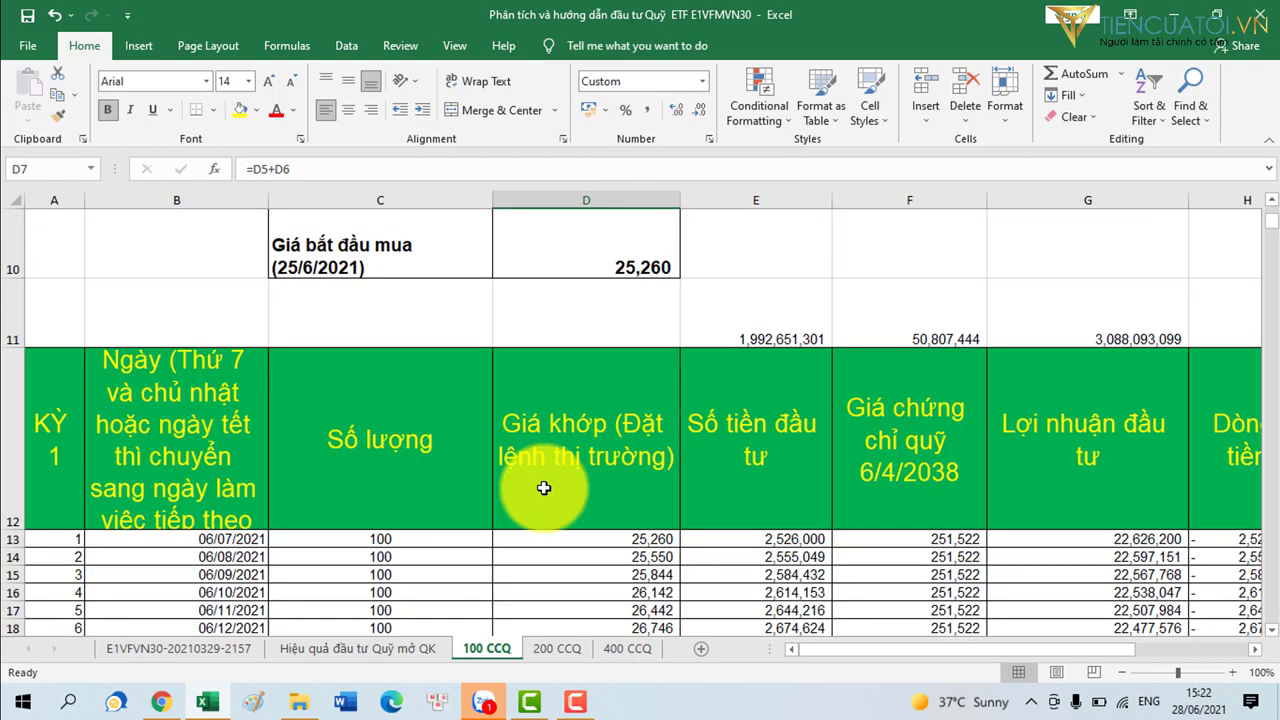
{"action": "scroll", "coordinate": [552, 480], "scroll_direction": "down", "scroll_amount": 3}
{"action": "scroll", "coordinate": [560, 471], "scroll_direction": "up", "scroll_amount": 4}
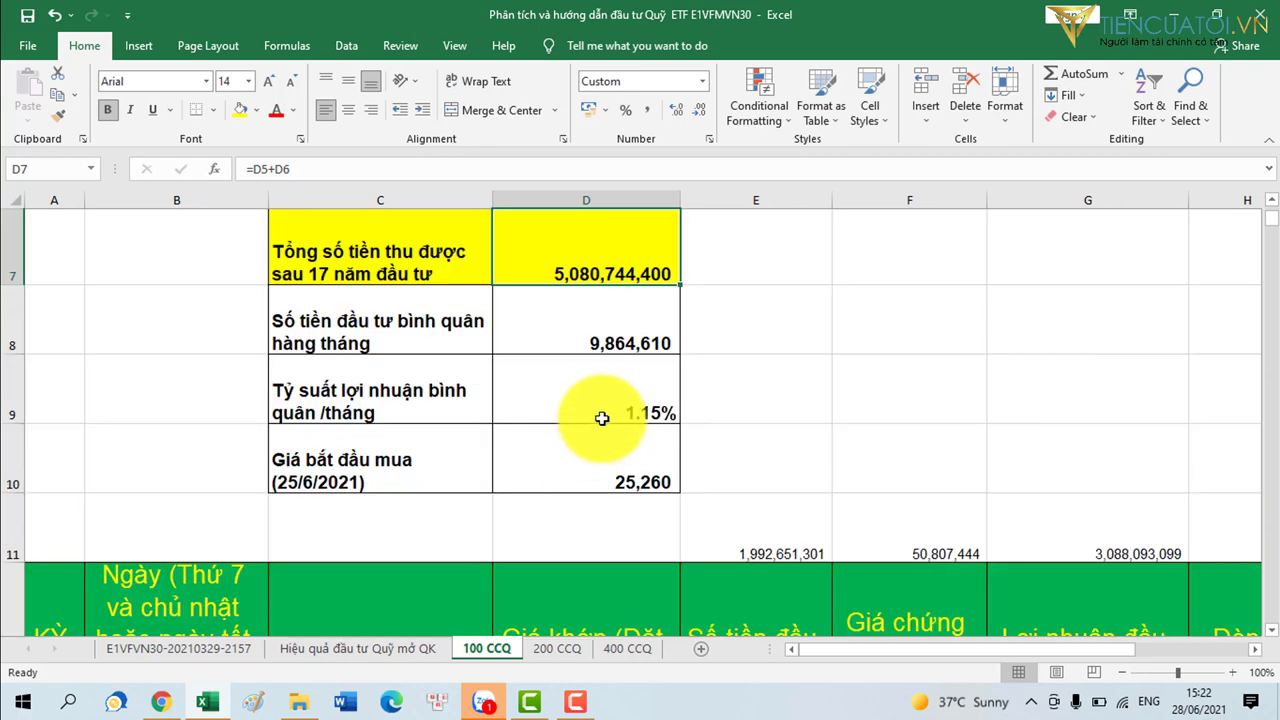
Open the 200 CCQ sheet and check the certificate quantity in its summary table.
{"action": "left_click", "coordinate": [557, 648]}
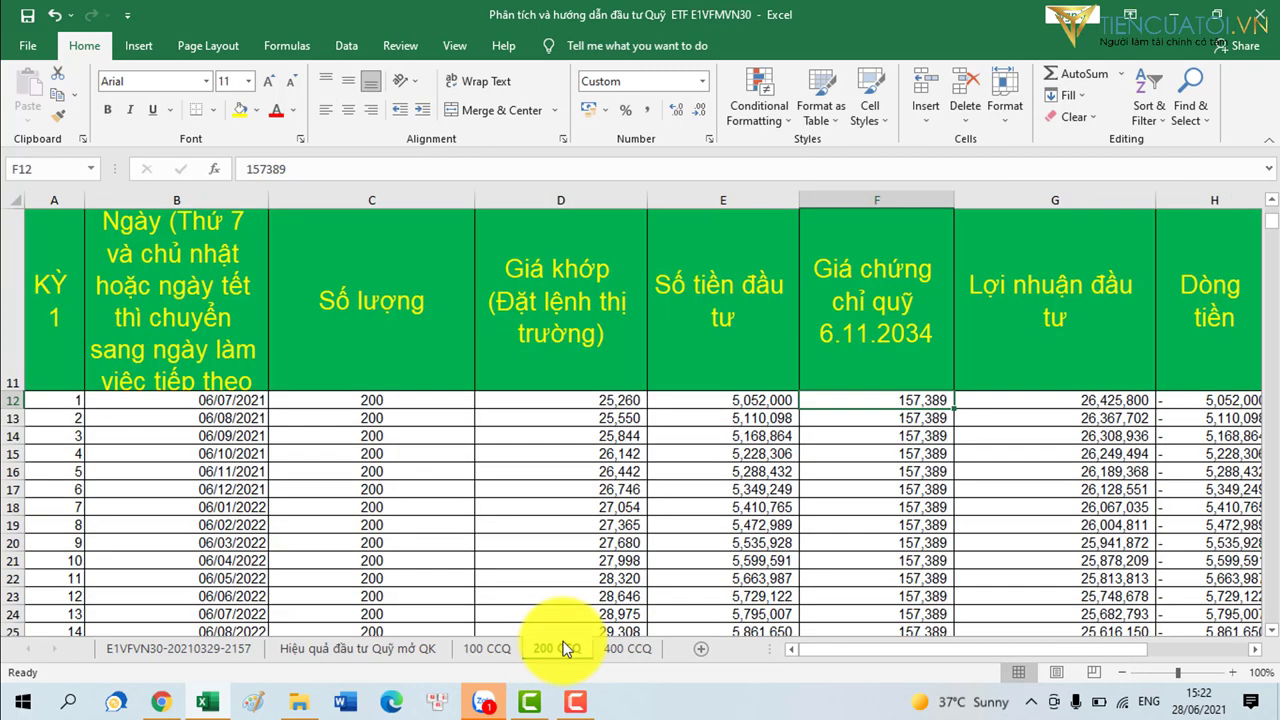
{"action": "scroll", "coordinate": [450, 379], "scroll_direction": "up", "scroll_amount": 4}
{"action": "left_click", "coordinate": [528, 262]}
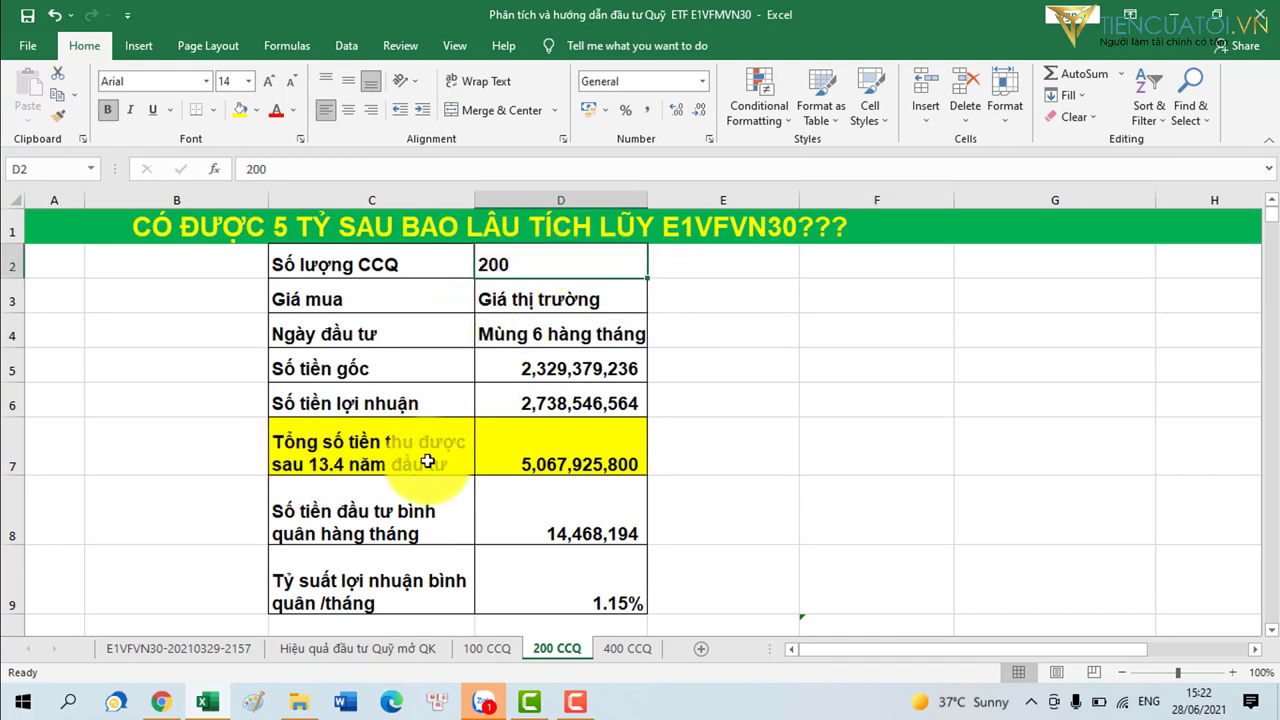
Review the matched-price column of the 200 CCQ schedule through its last period, 06/11/2034.
{"action": "scroll", "coordinate": [343, 470], "scroll_direction": "down", "scroll_amount": 3}
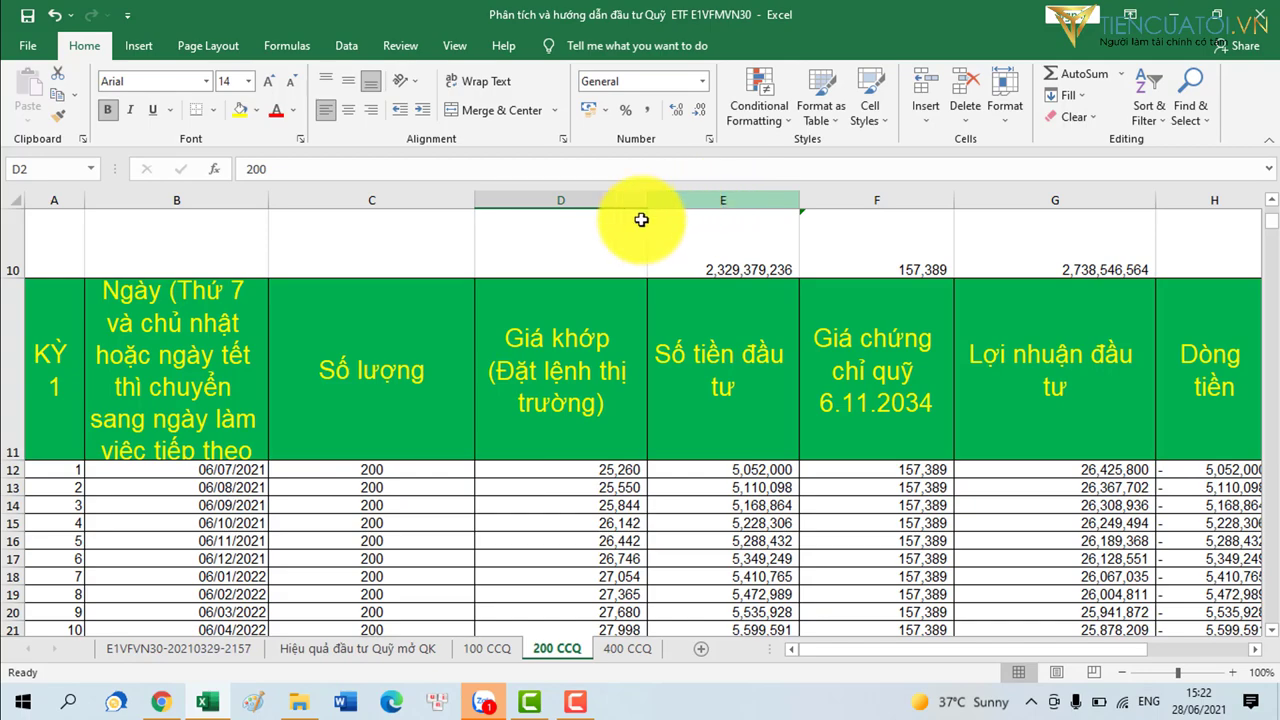
{"action": "left_click", "coordinate": [560, 199]}
{"action": "scroll", "coordinate": [523, 313], "scroll_direction": "down", "scroll_amount": 1}
{"action": "scroll", "coordinate": [523, 313], "scroll_direction": "down", "scroll_amount": 20}
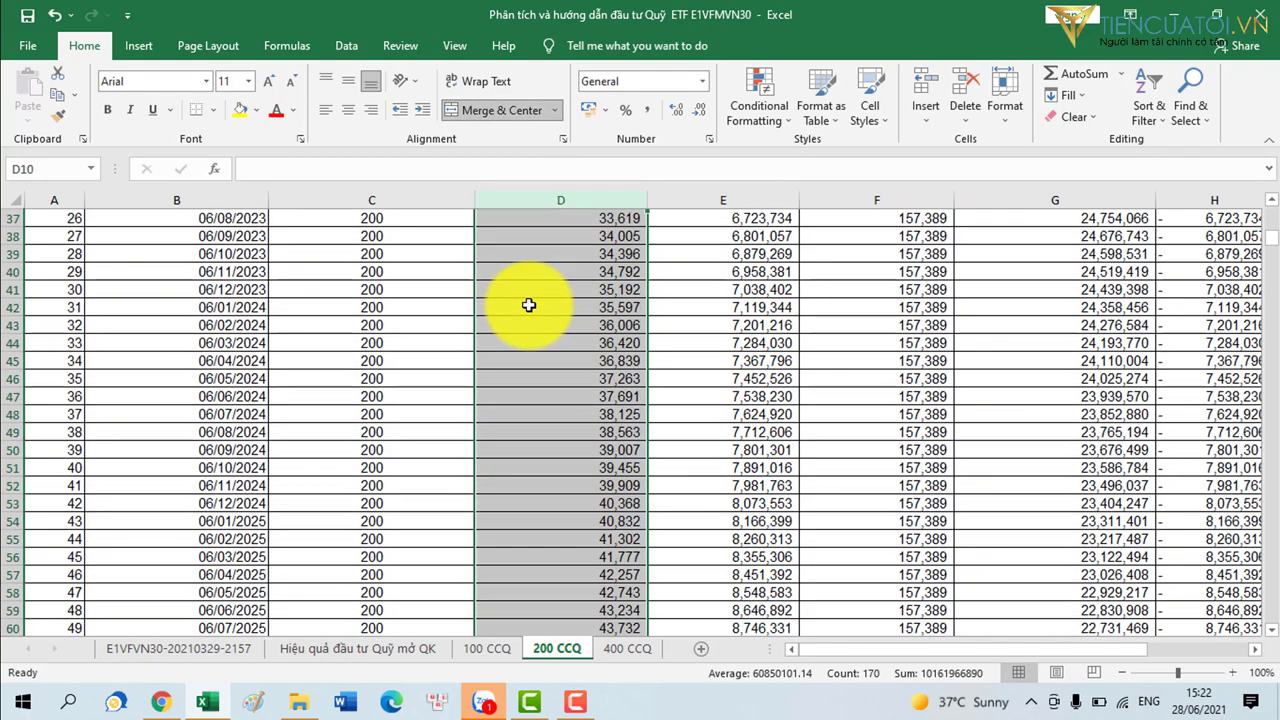
{"action": "scroll", "coordinate": [92, 366], "scroll_direction": "down", "scroll_amount": 19}
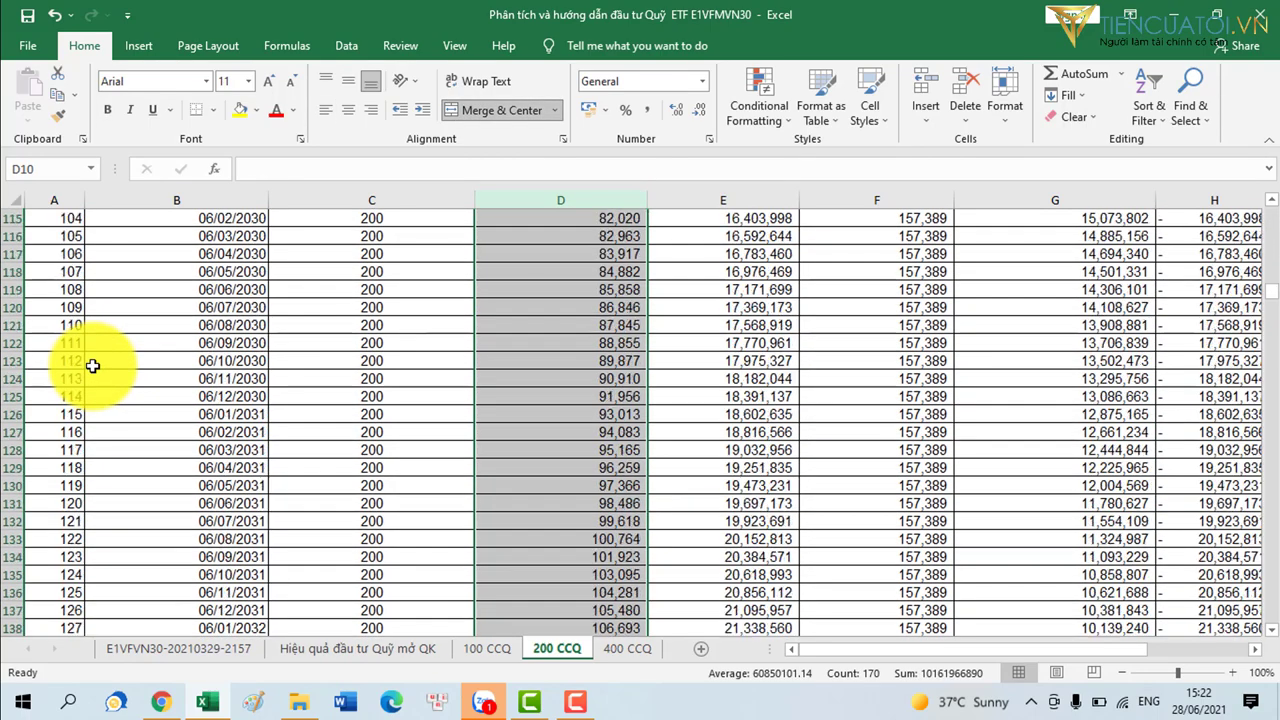
{"action": "scroll", "coordinate": [92, 366], "scroll_direction": "down", "scroll_amount": 3}
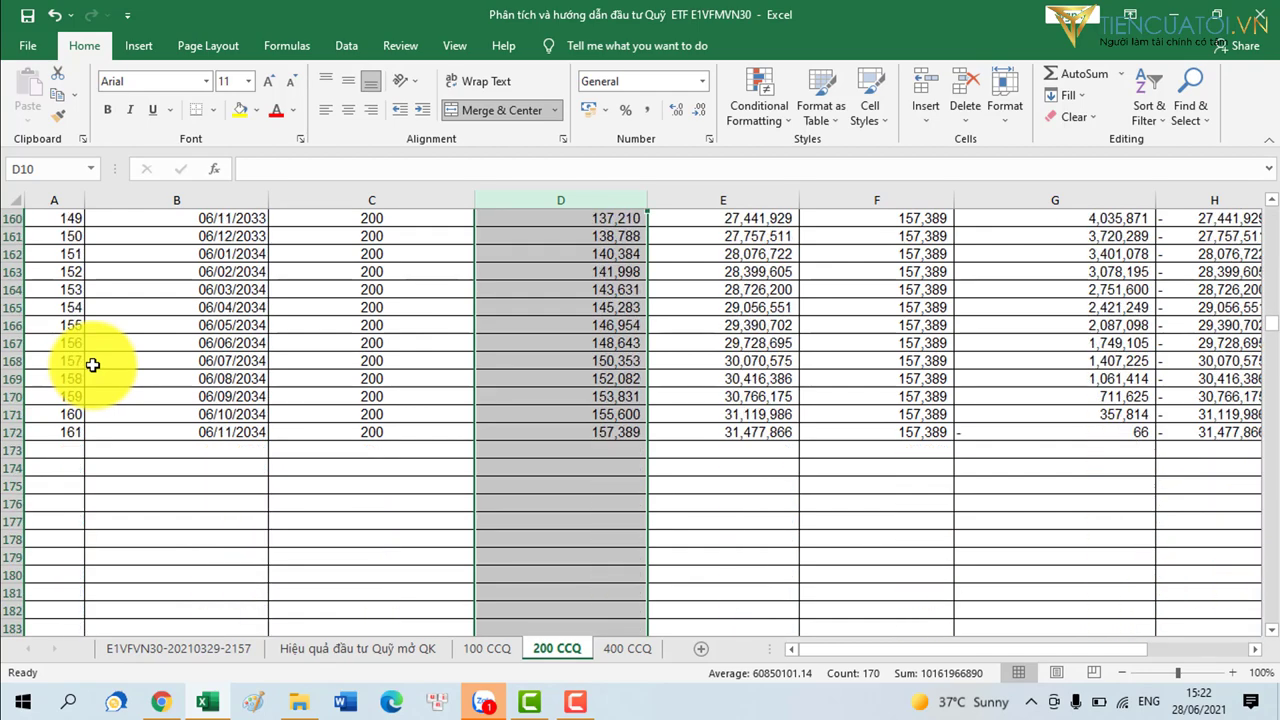
{"action": "scroll", "coordinate": [214, 374], "scroll_direction": "up", "scroll_amount": 20}
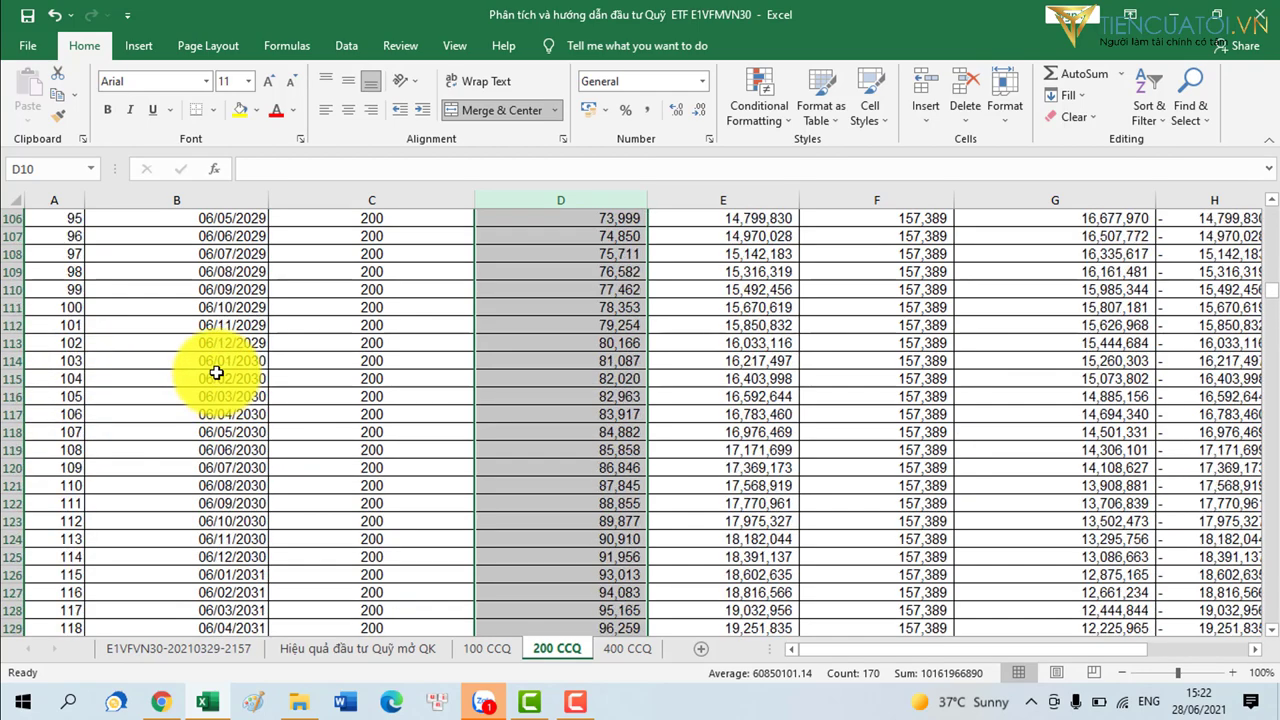
{"action": "scroll", "coordinate": [216, 373], "scroll_direction": "up", "scroll_amount": 17}
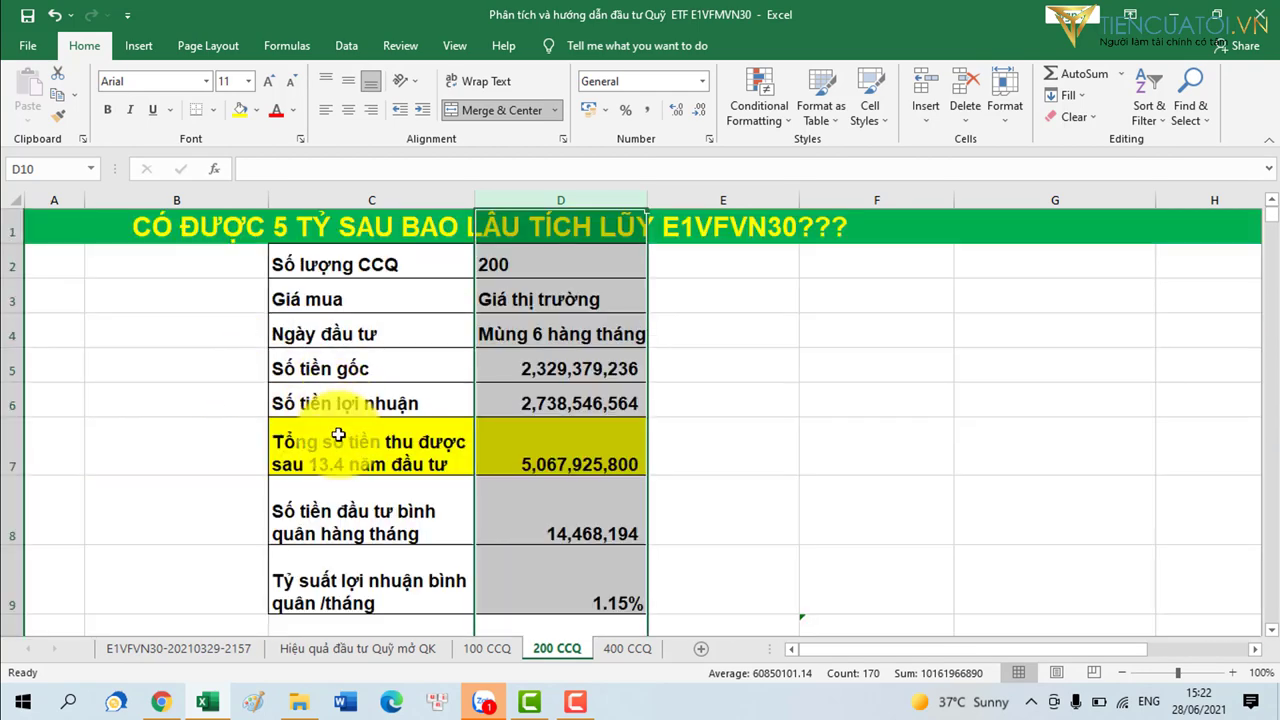
Inspect the formula behind the total amount received in the 200 CCQ summary table.
{"action": "left_click", "coordinate": [538, 445]}
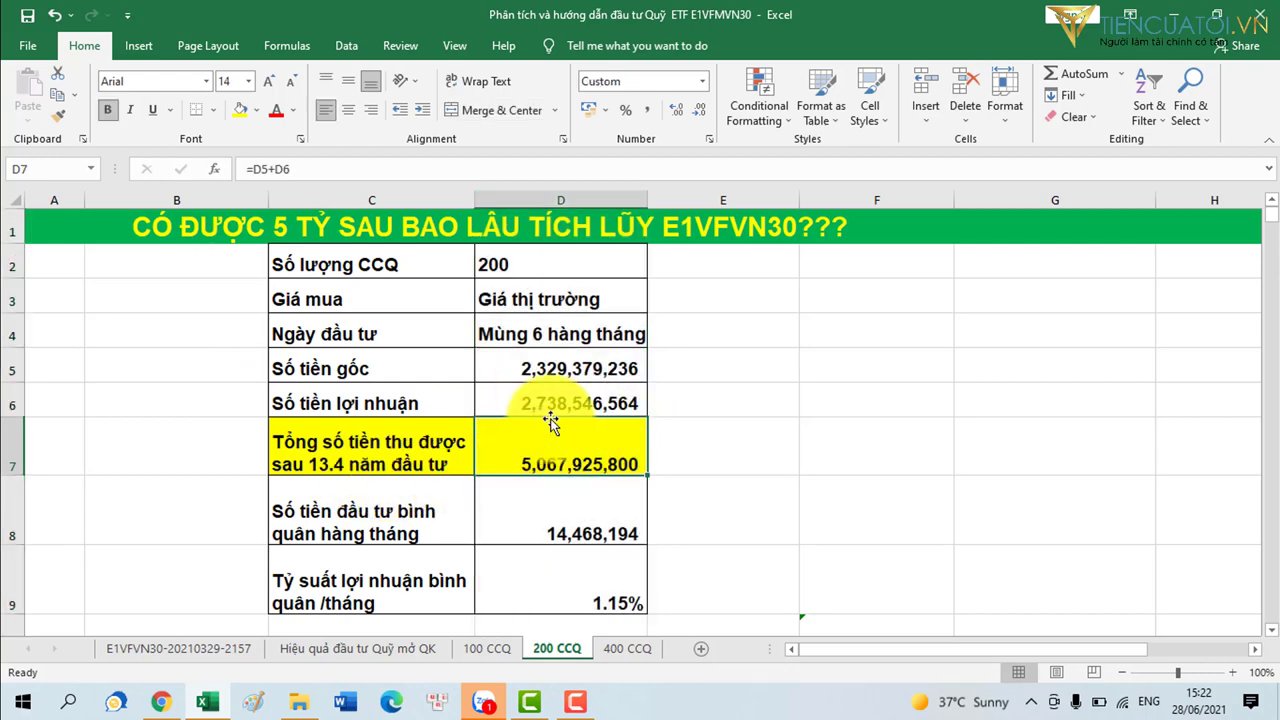
{"action": "scroll", "coordinate": [550, 422], "scroll_direction": "down", "scroll_amount": 2}
{"action": "scroll", "coordinate": [550, 415], "scroll_direction": "up", "scroll_amount": 2}
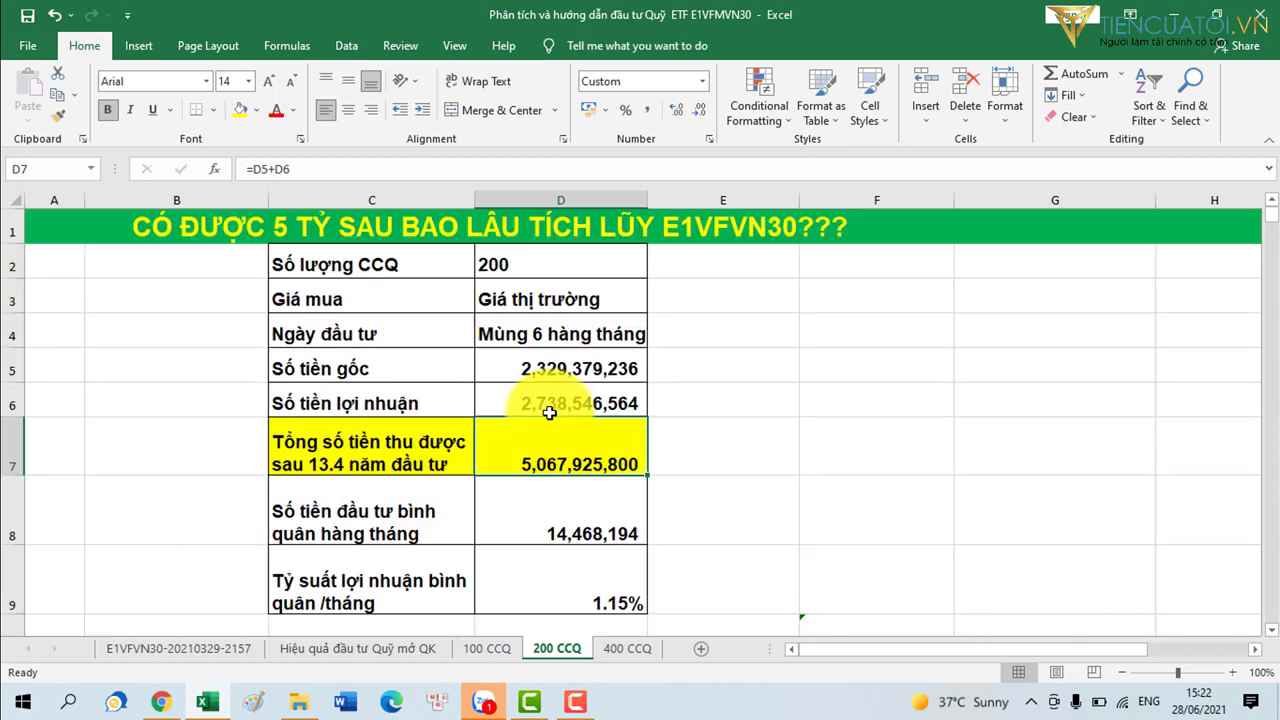
{"action": "scroll", "coordinate": [549, 413], "scroll_direction": "down", "scroll_amount": 2}
Open the 400 CCQ sheet and check the quantity, purchase price, investment date and total amount in its summary table.
{"action": "key", "text": "ctrl+Page_Down"}
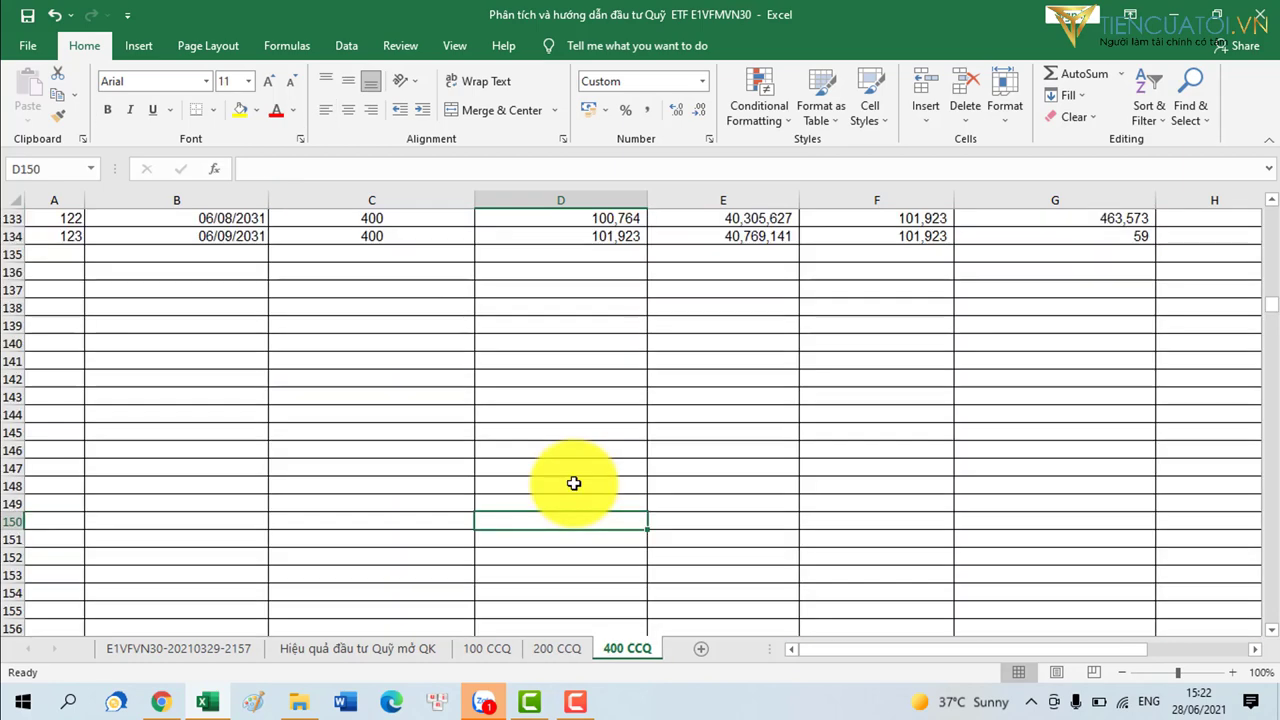
{"action": "scroll", "coordinate": [564, 483], "scroll_direction": "up", "scroll_amount": 20}
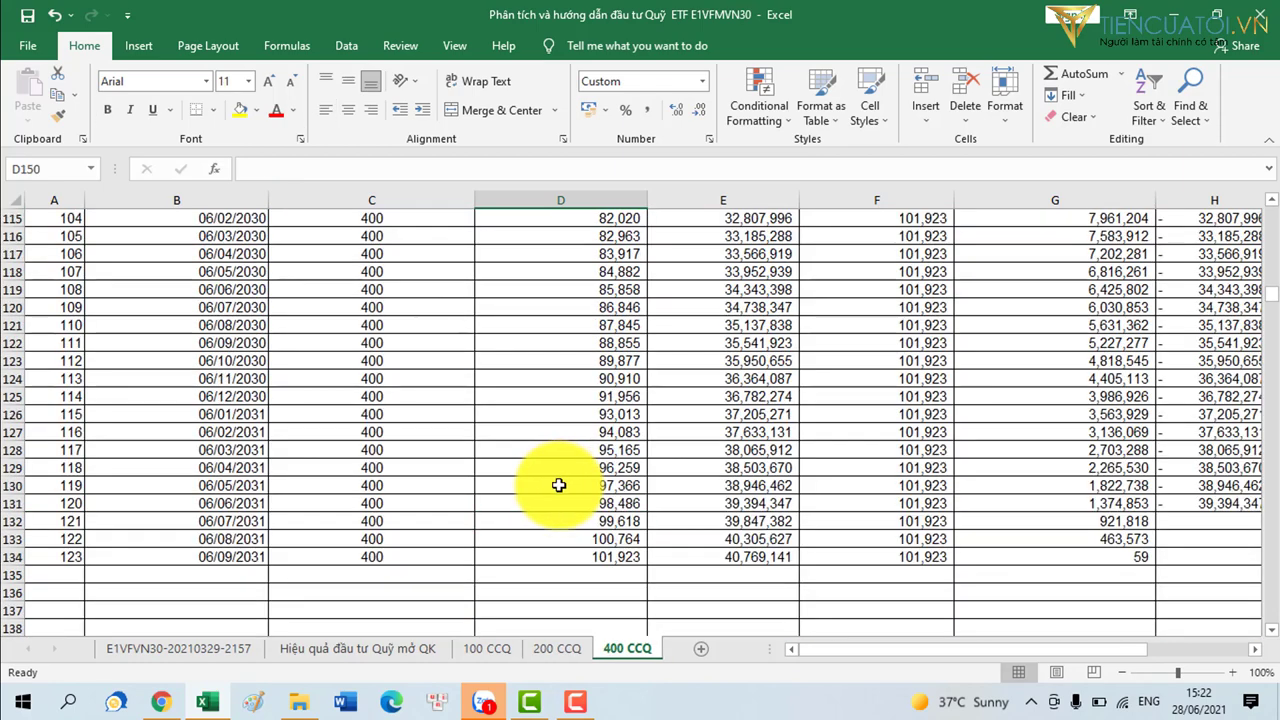
{"action": "scroll", "coordinate": [558, 485], "scroll_direction": "up", "scroll_amount": 5}
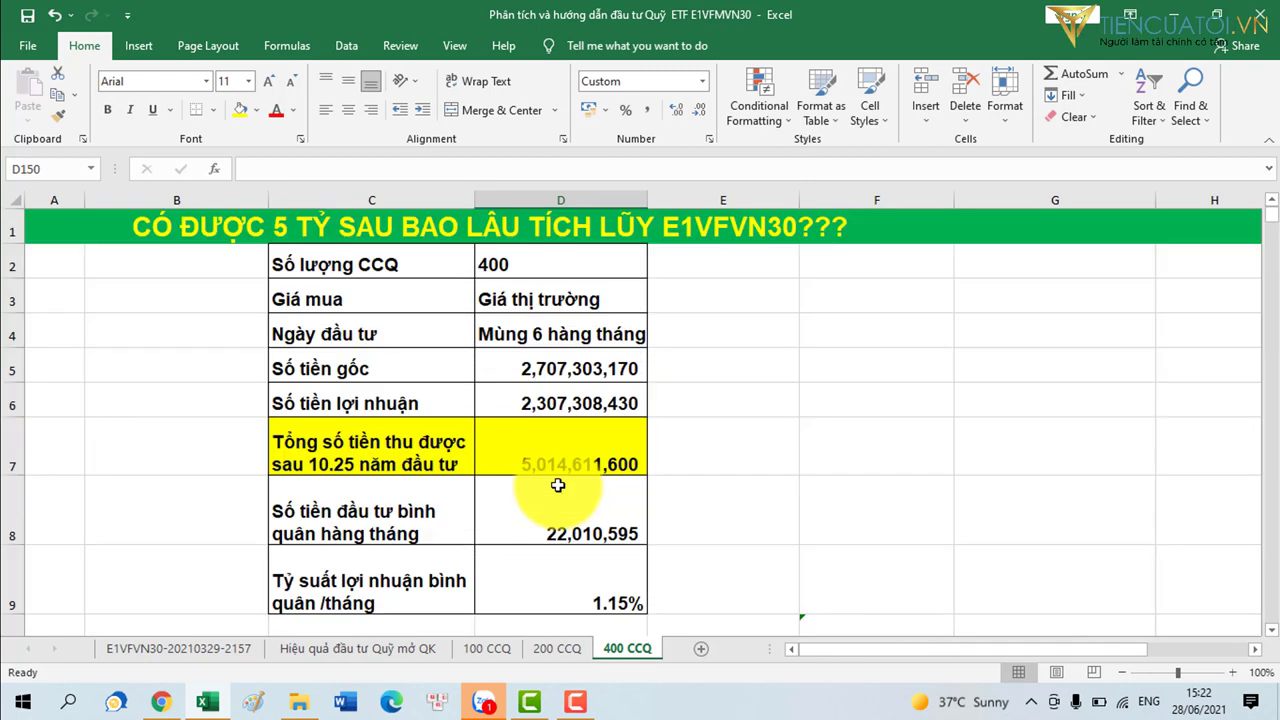
{"action": "left_click_drag", "start_coordinate": [508, 296], "coordinate": [512, 265]}
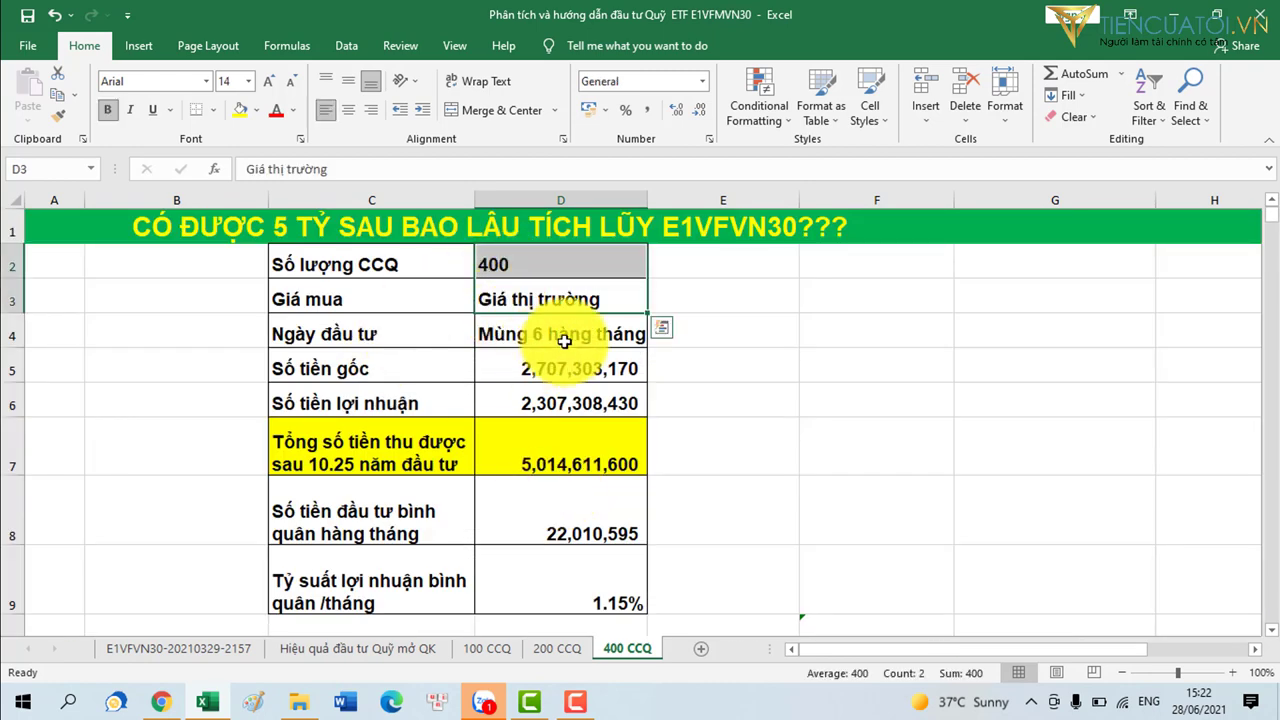
{"action": "left_click", "coordinate": [532, 330]}
{"action": "left_click", "coordinate": [298, 462]}
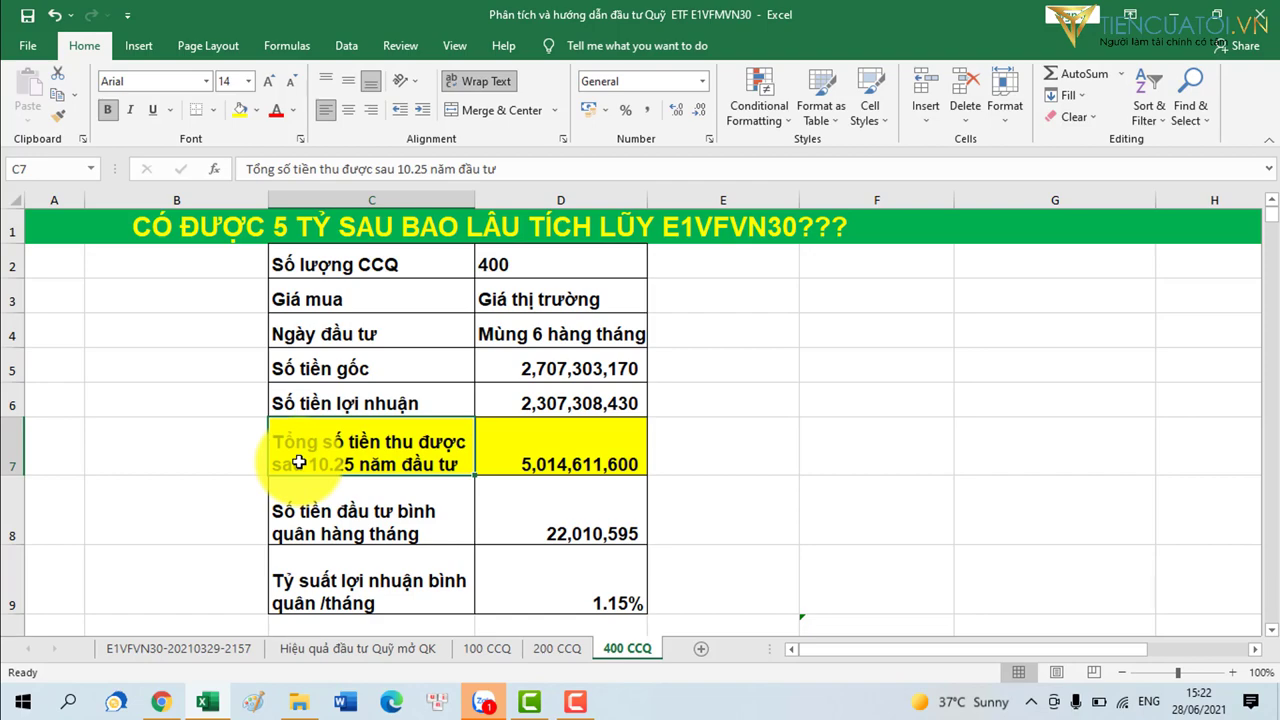
{"action": "left_click", "coordinate": [570, 458]}
Review the monthly rows of the 400 CCQ schedule through the last period, 06/09/2031.
{"action": "scroll", "coordinate": [260, 445], "scroll_direction": "down", "scroll_amount": 5}
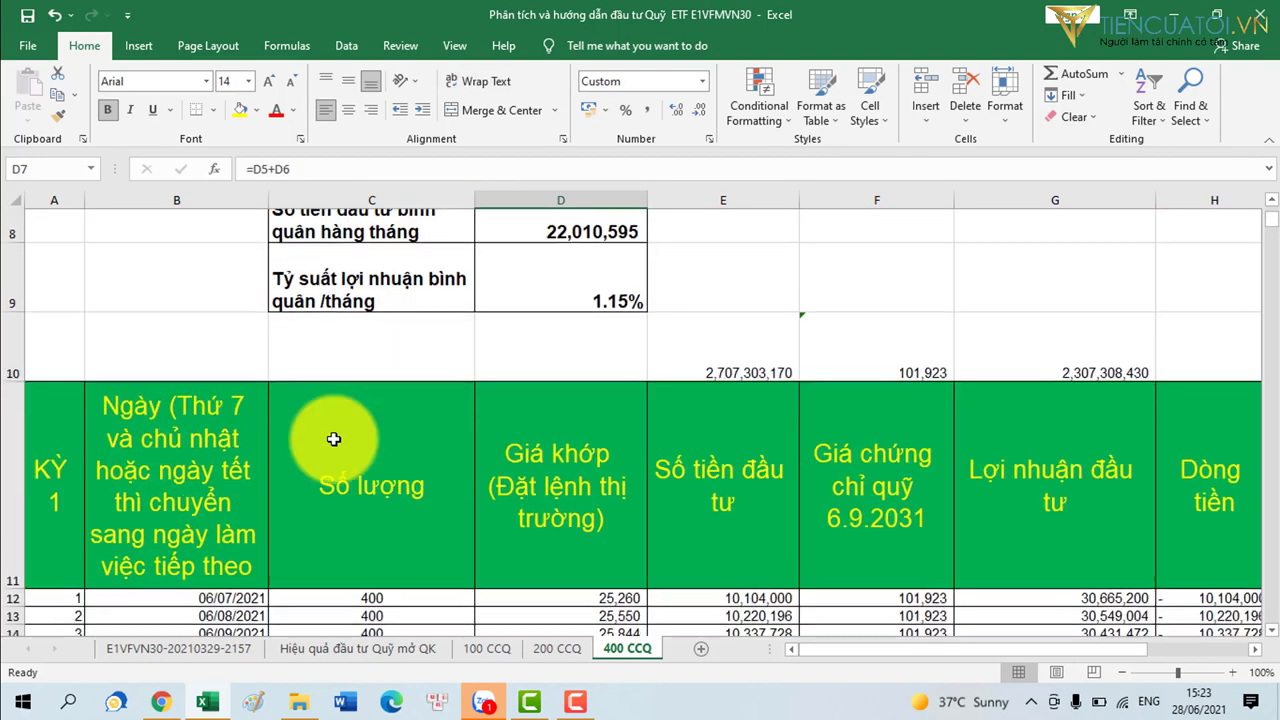
{"action": "scroll", "coordinate": [205, 444], "scroll_direction": "down", "scroll_amount": 19}
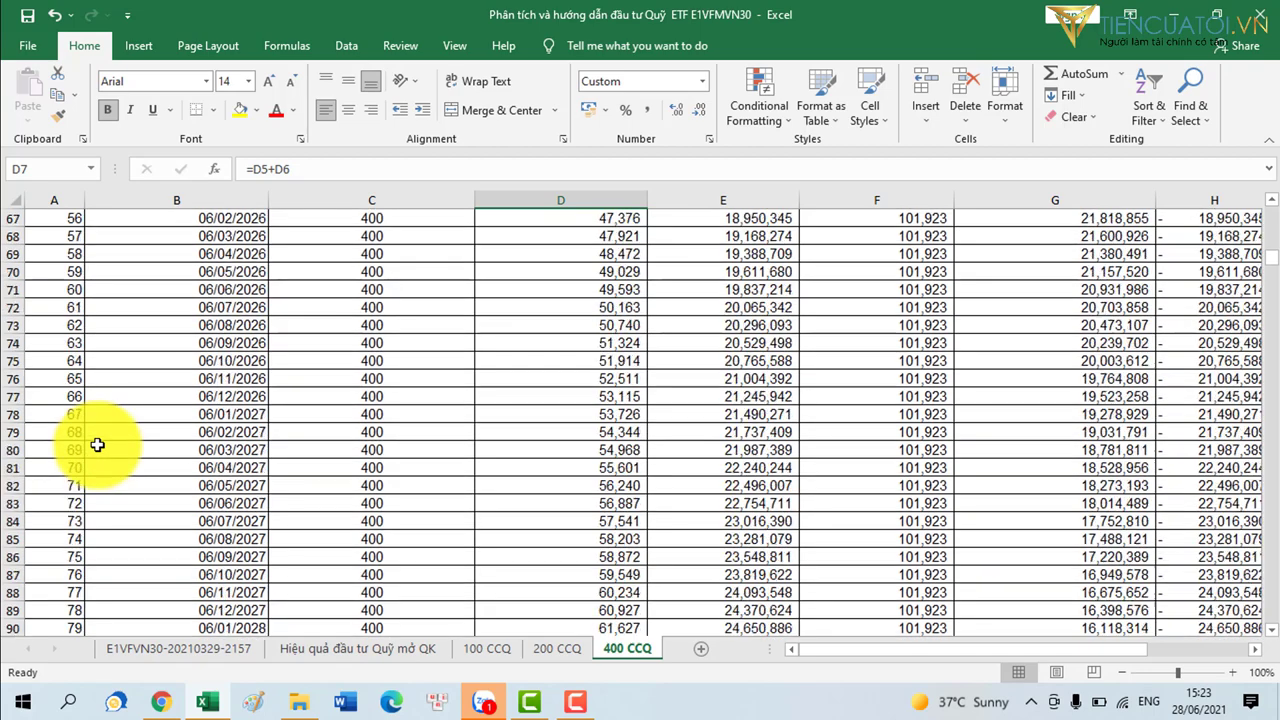
{"action": "scroll", "coordinate": [327, 416], "scroll_direction": "down", "scroll_amount": 15}
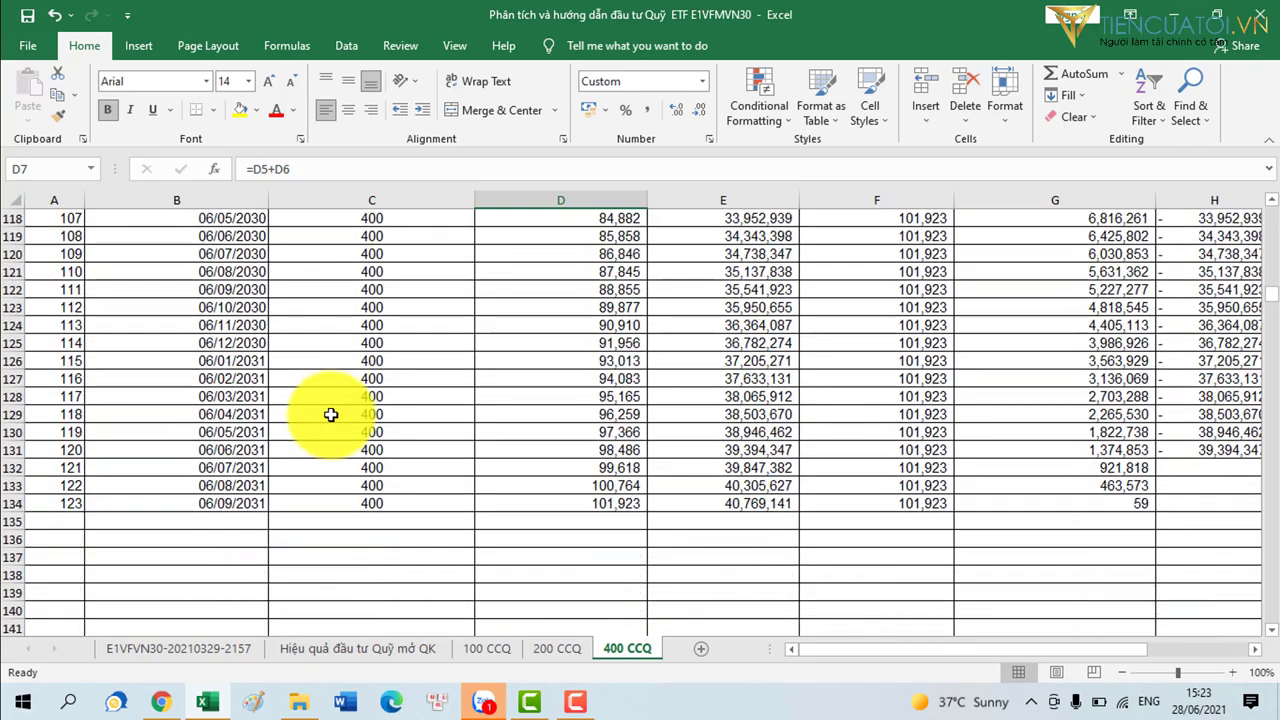
{"action": "scroll", "coordinate": [251, 500], "scroll_direction": "up", "scroll_amount": 1}
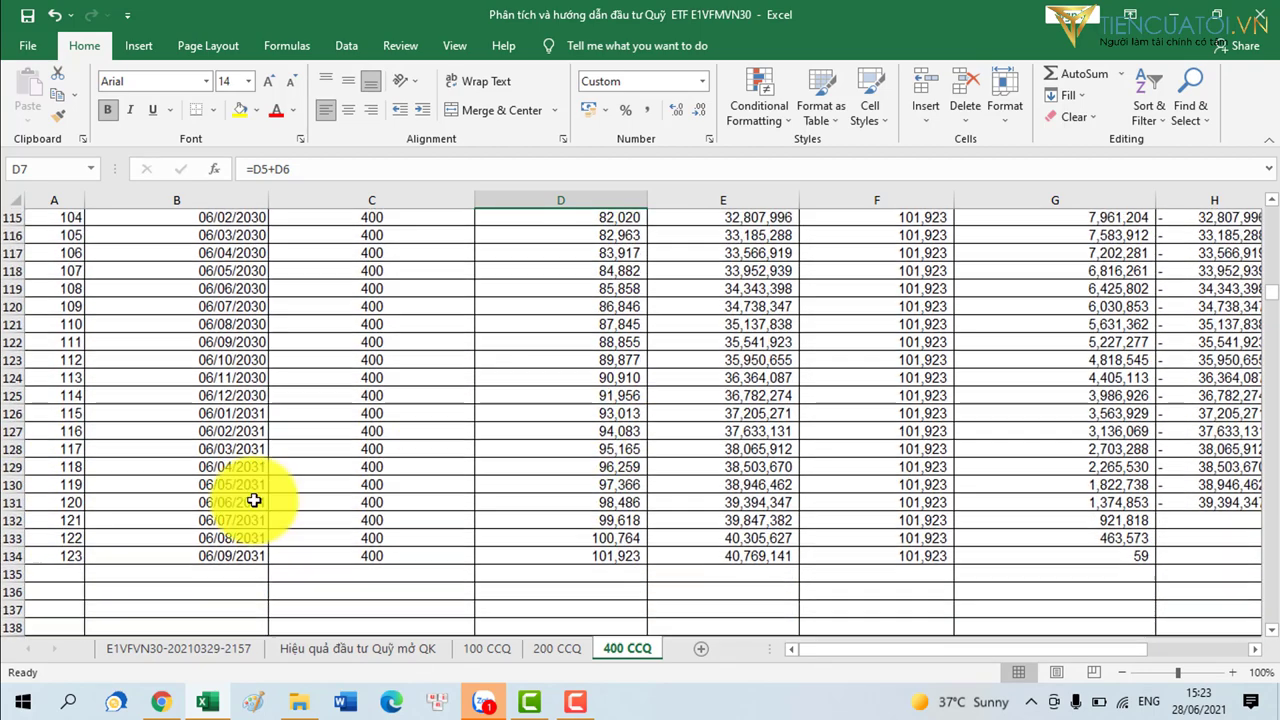
{"action": "scroll", "coordinate": [600, 405], "scroll_direction": "up", "scroll_amount": 19}
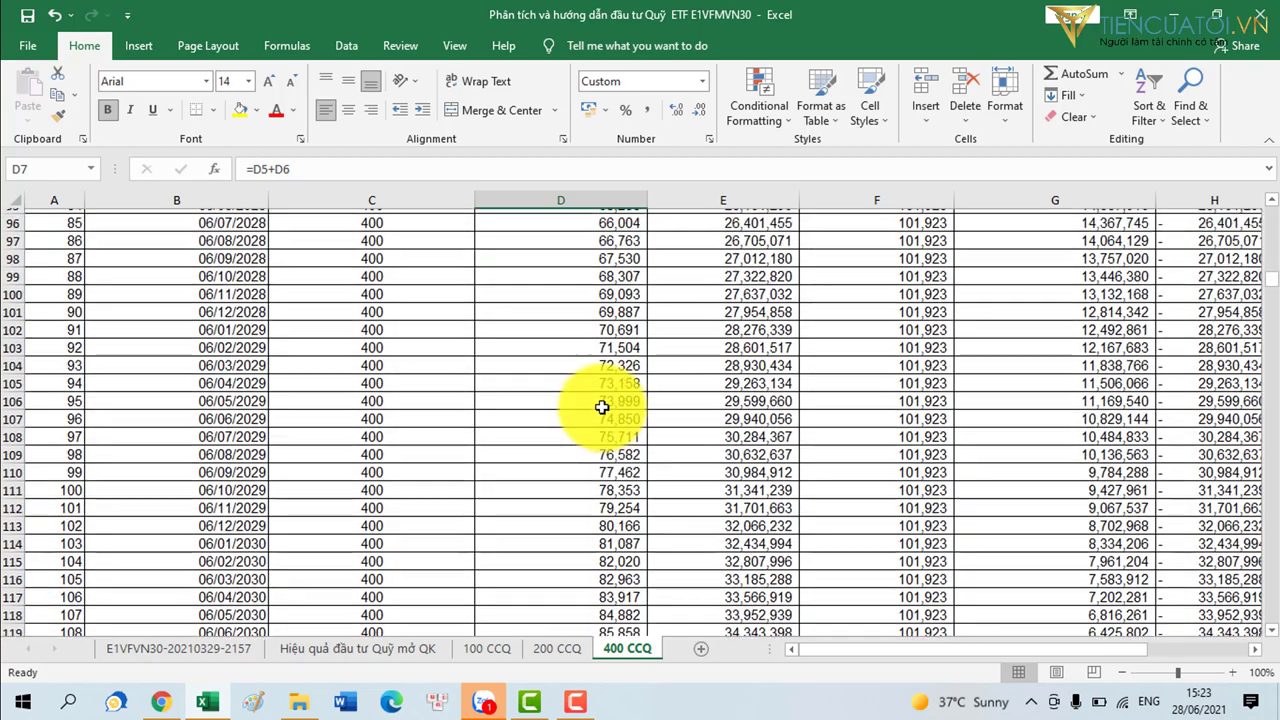
{"action": "scroll", "coordinate": [606, 403], "scroll_direction": "up", "scroll_amount": 19}
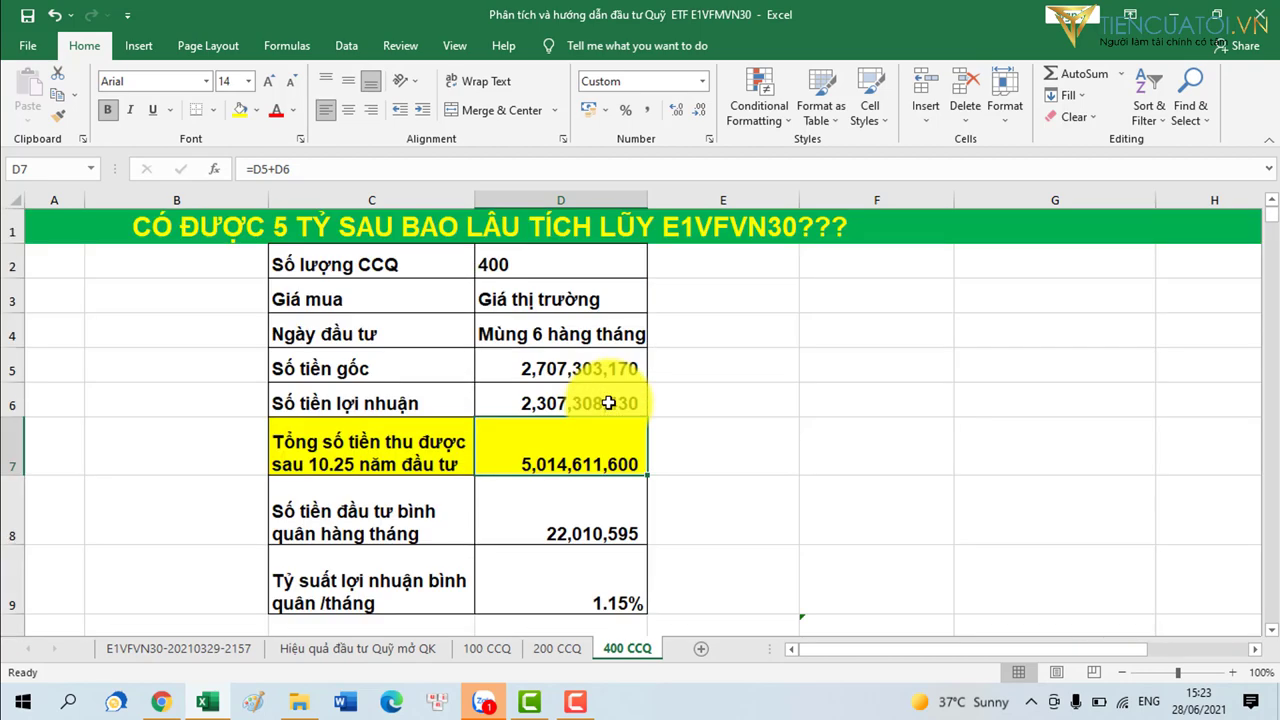
Highlight the matched-price column of the 400 CCQ schedule with the yellow fill colour.
{"action": "scroll", "coordinate": [608, 403], "scroll_direction": "down", "scroll_amount": 3}
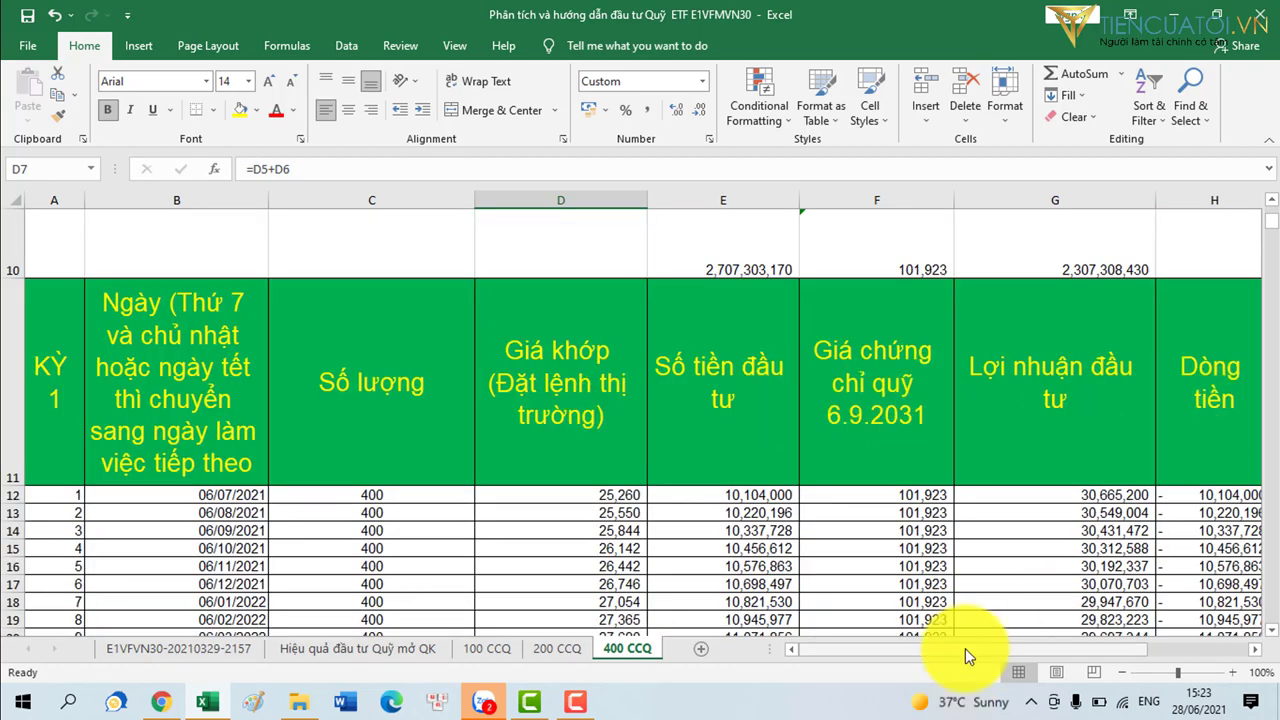
{"action": "left_click_drag", "start_coordinate": [966, 649], "coordinate": [1101, 649]}
{"action": "scroll", "coordinate": [620, 470], "scroll_direction": "up", "scroll_amount": 3}
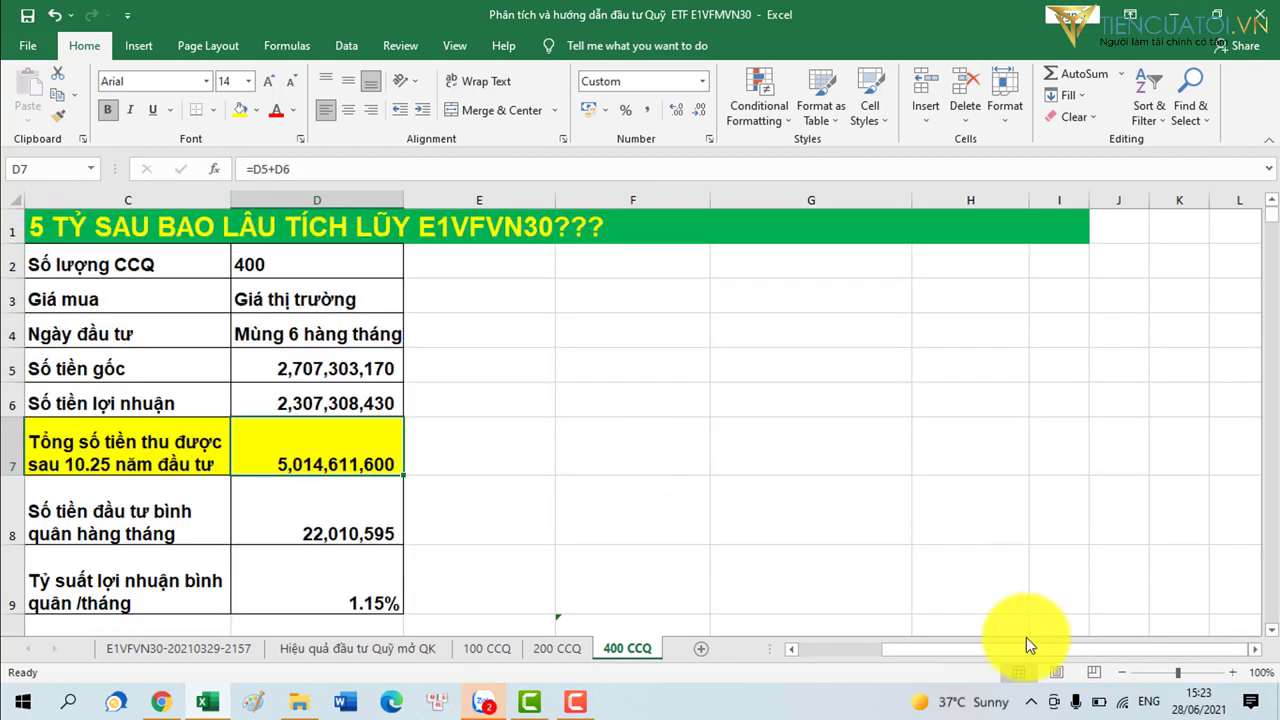
{"action": "left_click_drag", "start_coordinate": [963, 651], "coordinate": [767, 652]}
{"action": "scroll", "coordinate": [766, 545], "scroll_direction": "down", "scroll_amount": 5}
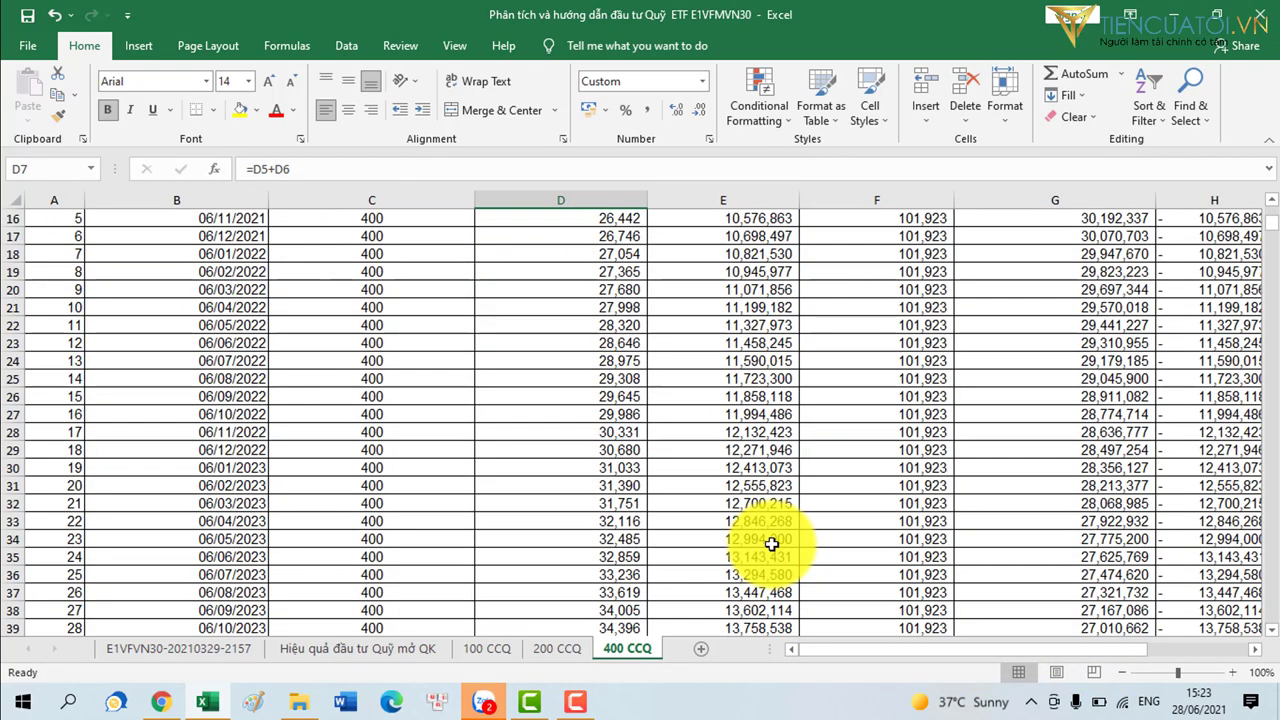
{"action": "scroll", "coordinate": [636, 511], "scroll_direction": "up", "scroll_amount": 5}
{"action": "scroll", "coordinate": [639, 509], "scroll_direction": "down", "scroll_amount": 2}
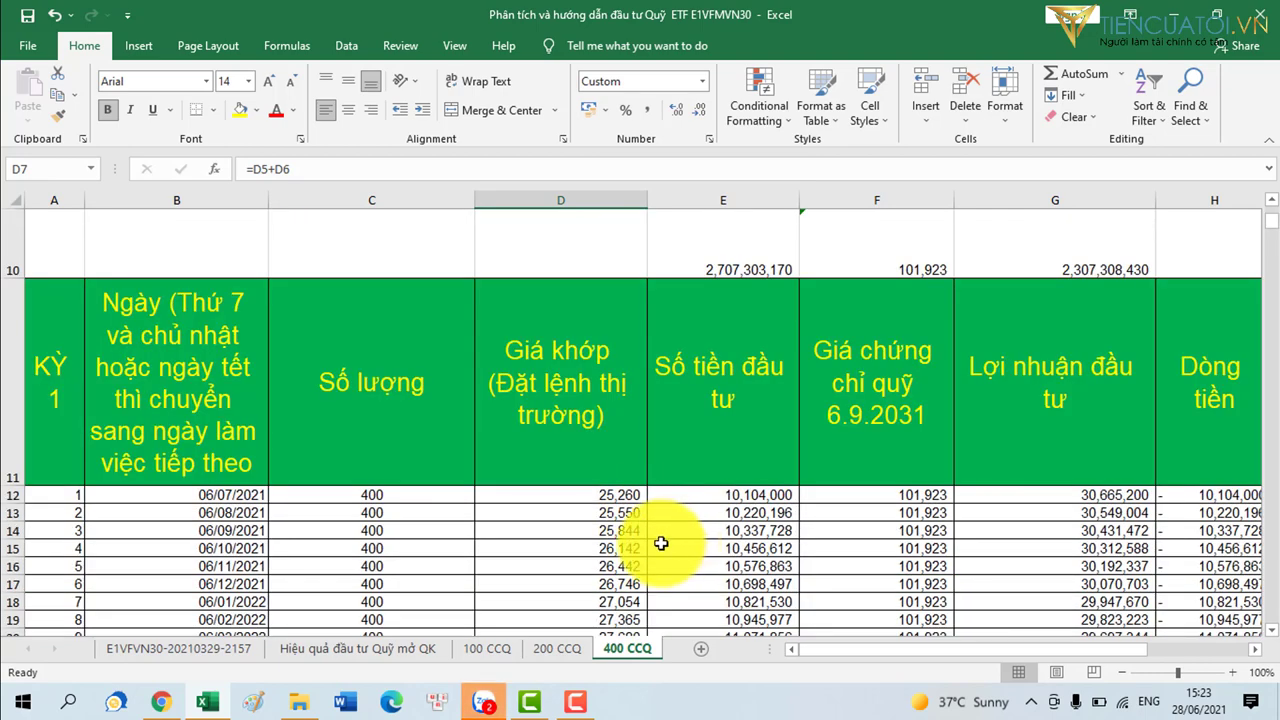
{"action": "left_click", "coordinate": [561, 199]}
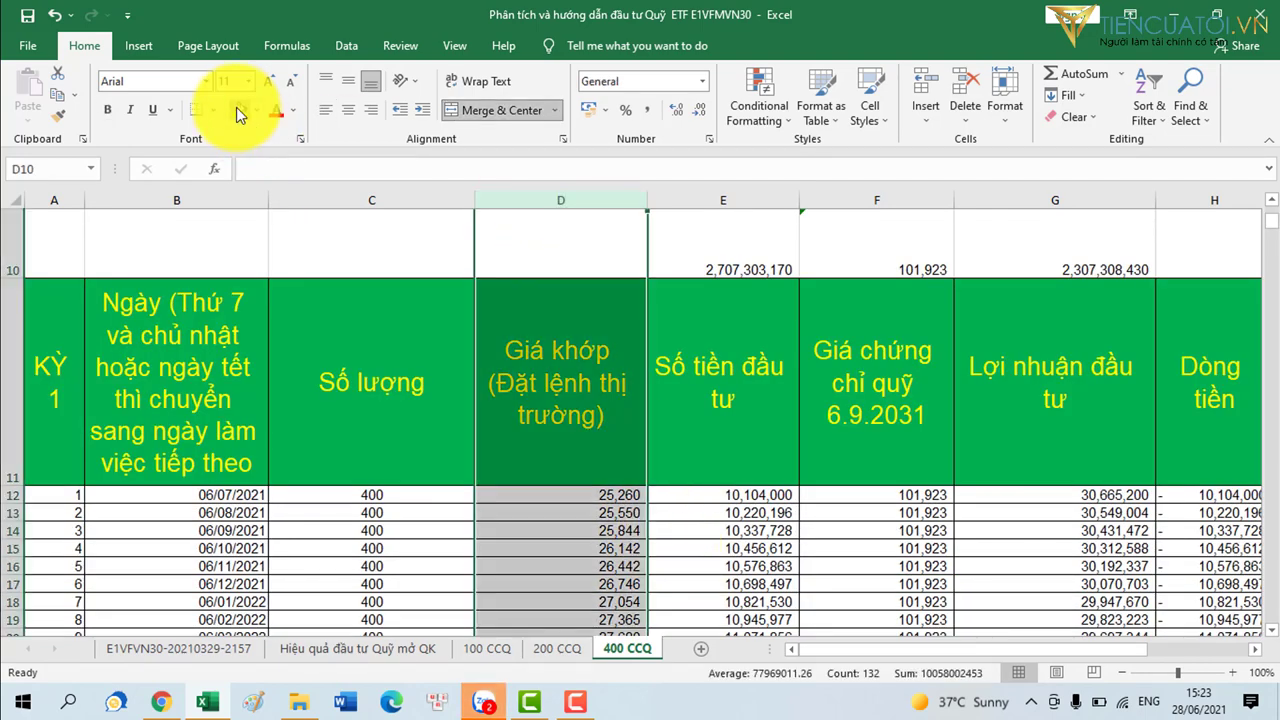
{"action": "left_click", "coordinate": [238, 109]}
Try a yellow fill on the matched-price column of the 200 CCQ sheet and undo it.
{"action": "left_click", "coordinate": [557, 648]}
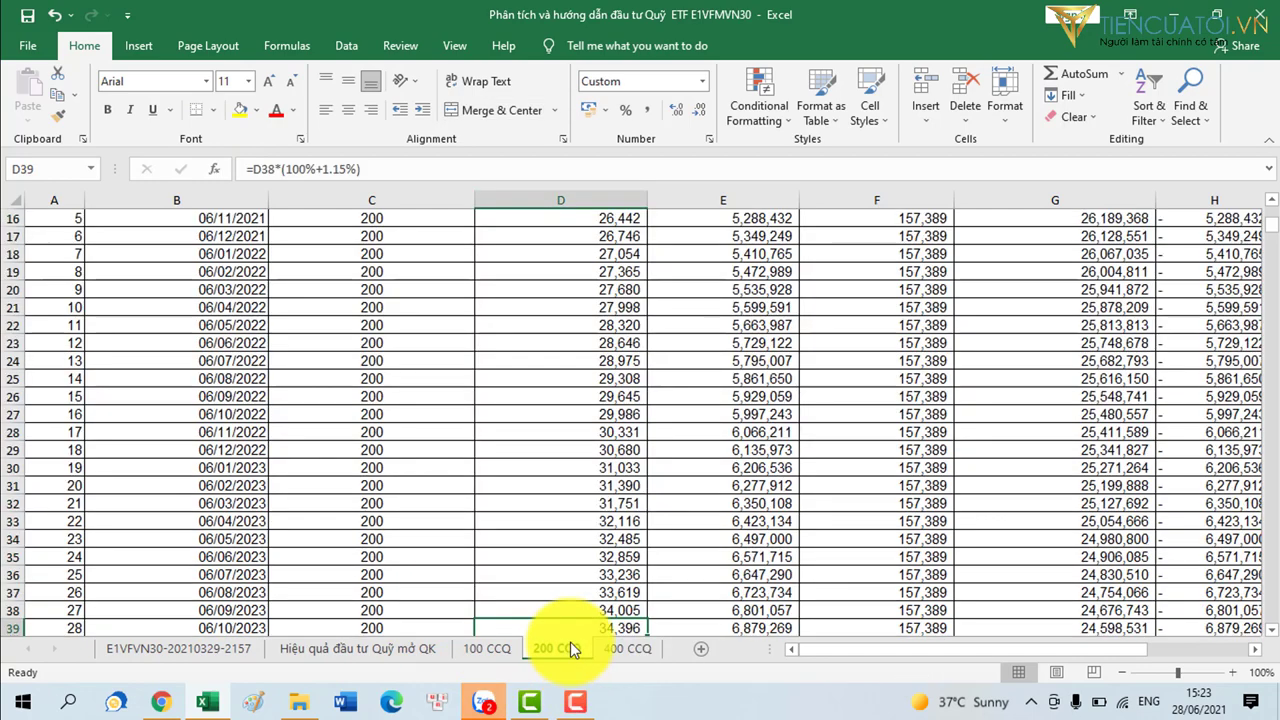
{"action": "scroll", "coordinate": [602, 413], "scroll_direction": "up", "scroll_amount": 5}
{"action": "scroll", "coordinate": [602, 413], "scroll_direction": "down", "scroll_amount": 1}
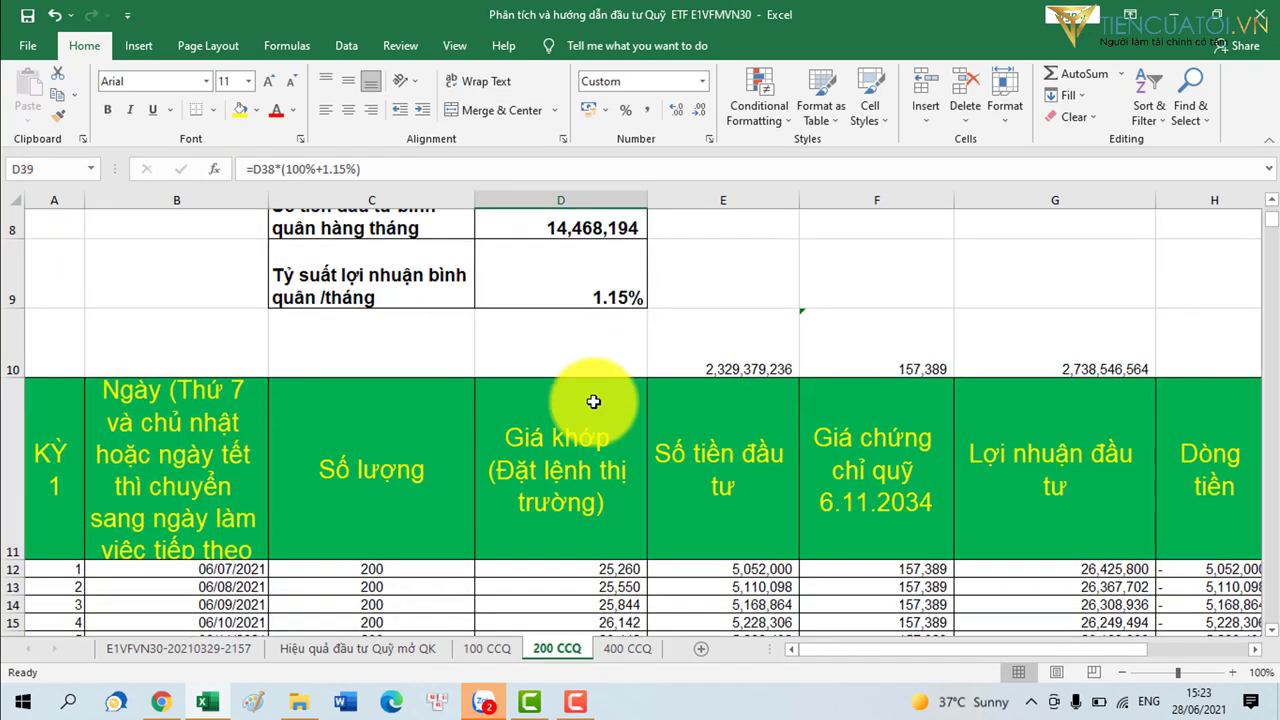
{"action": "left_click", "coordinate": [560, 197]}
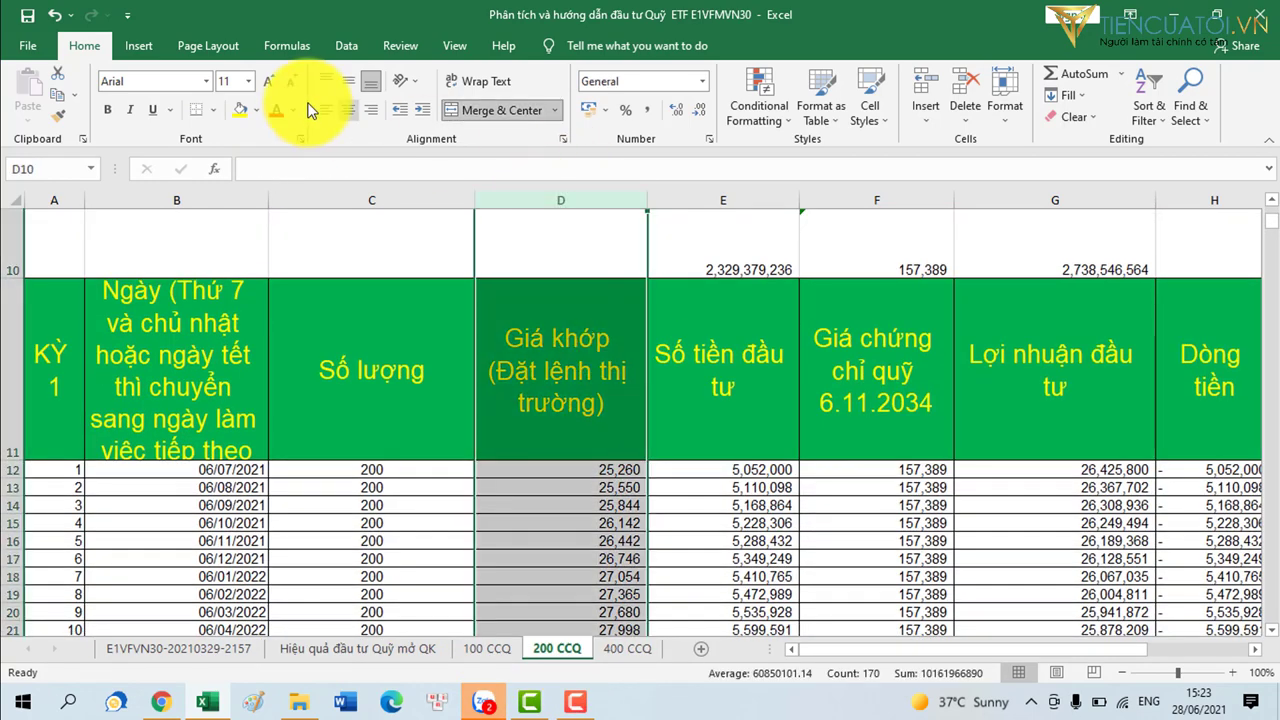
{"action": "left_click", "coordinate": [239, 112]}
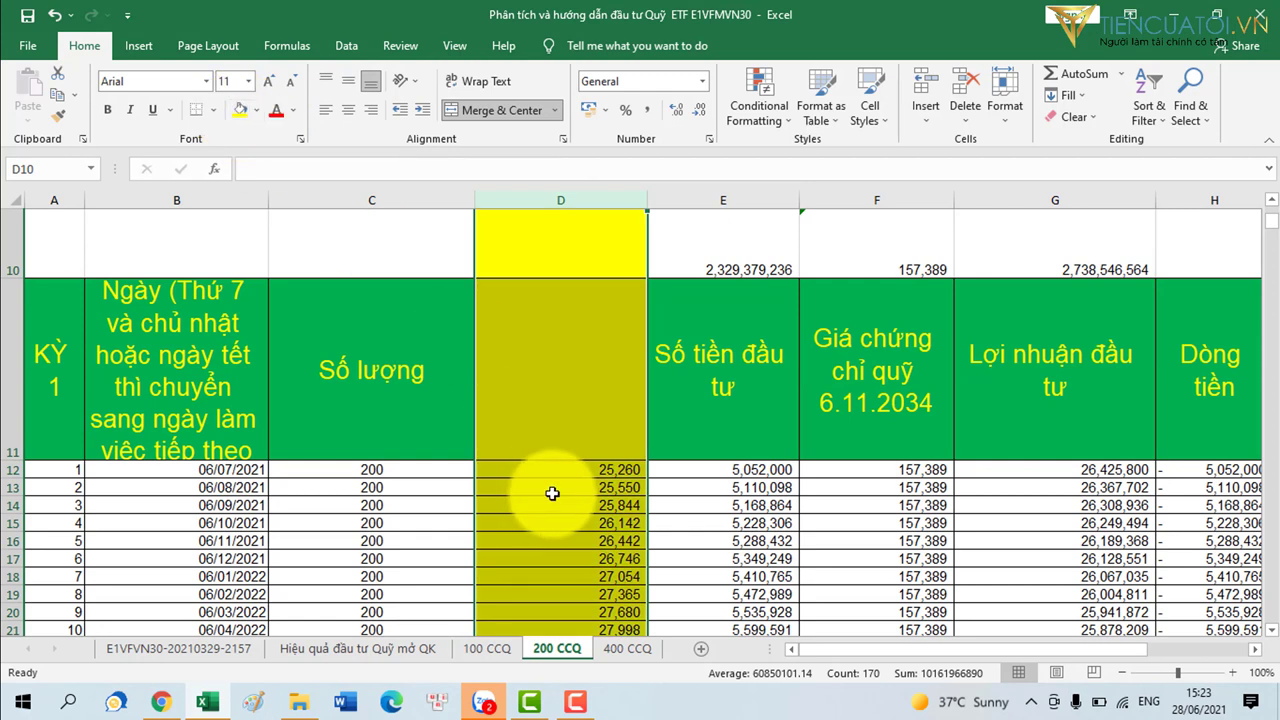
{"action": "key", "text": "ctrl+z"}
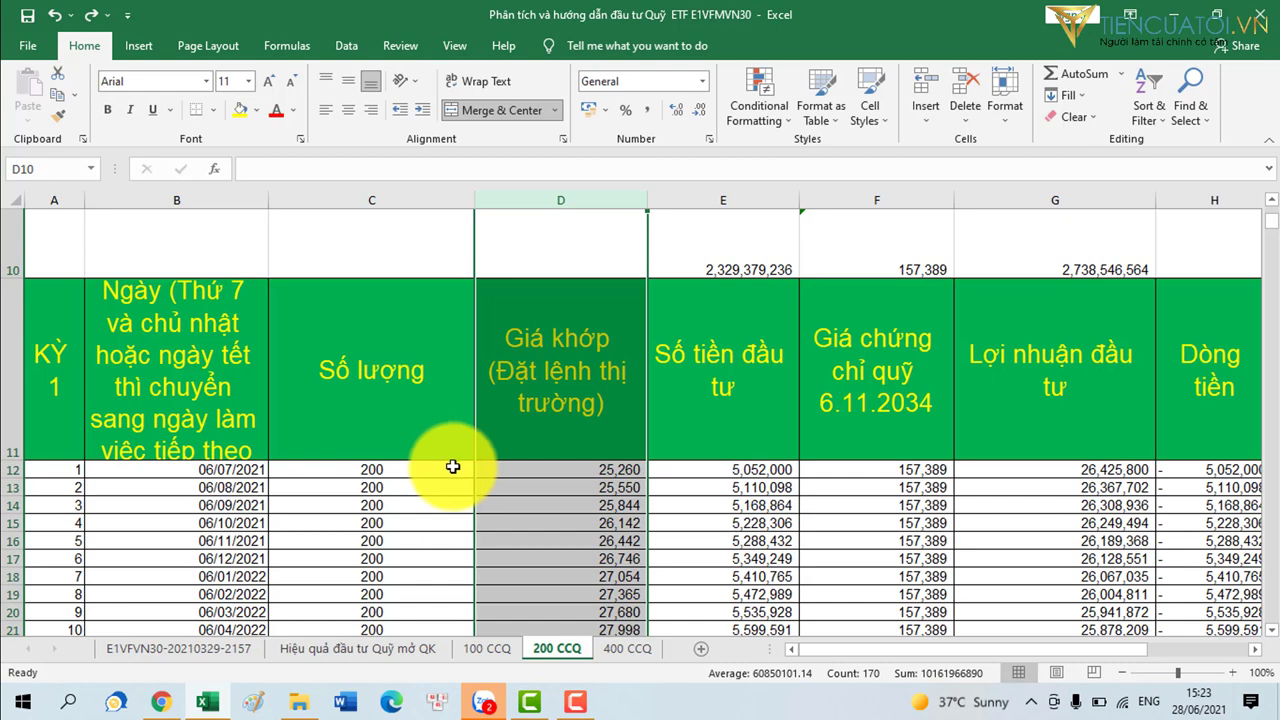
Return to the 100 CCQ sheet and review its monthly rows and summary table.
{"action": "left_click", "coordinate": [500, 655]}
{"action": "scroll", "coordinate": [666, 523], "scroll_direction": "down", "scroll_amount": 4}
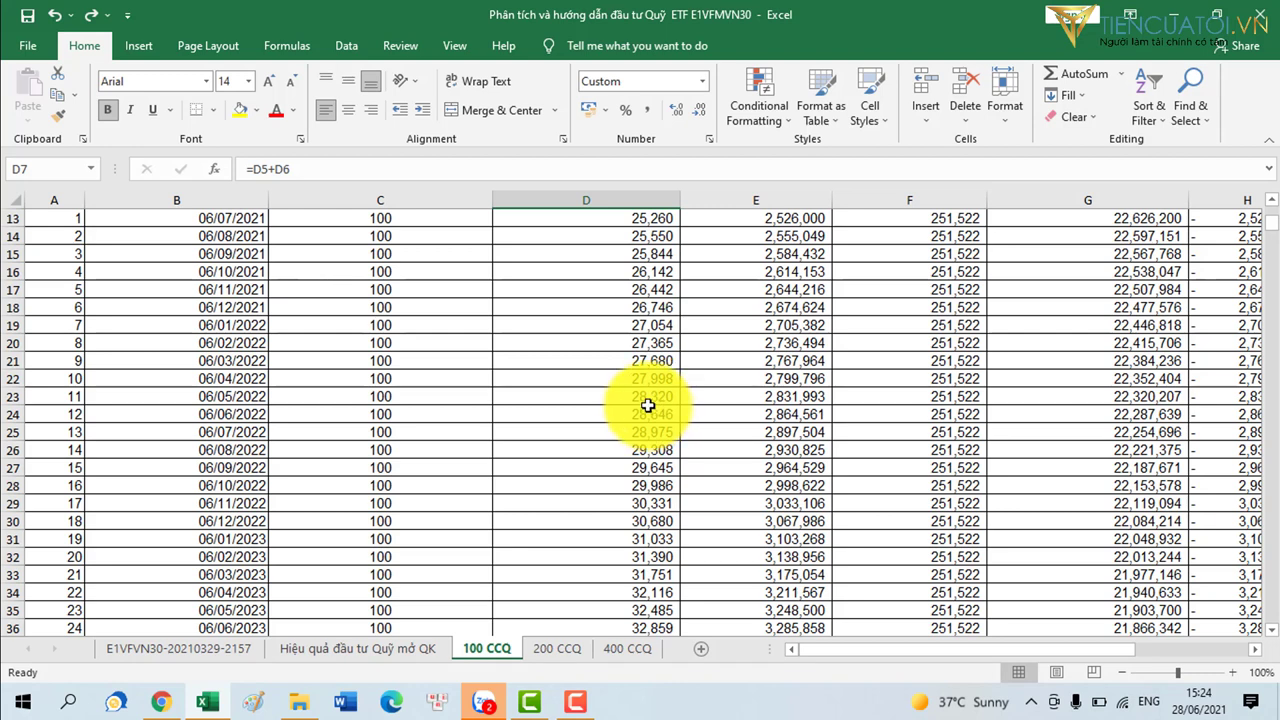
{"action": "scroll", "coordinate": [649, 400], "scroll_direction": "up", "scroll_amount": 4}
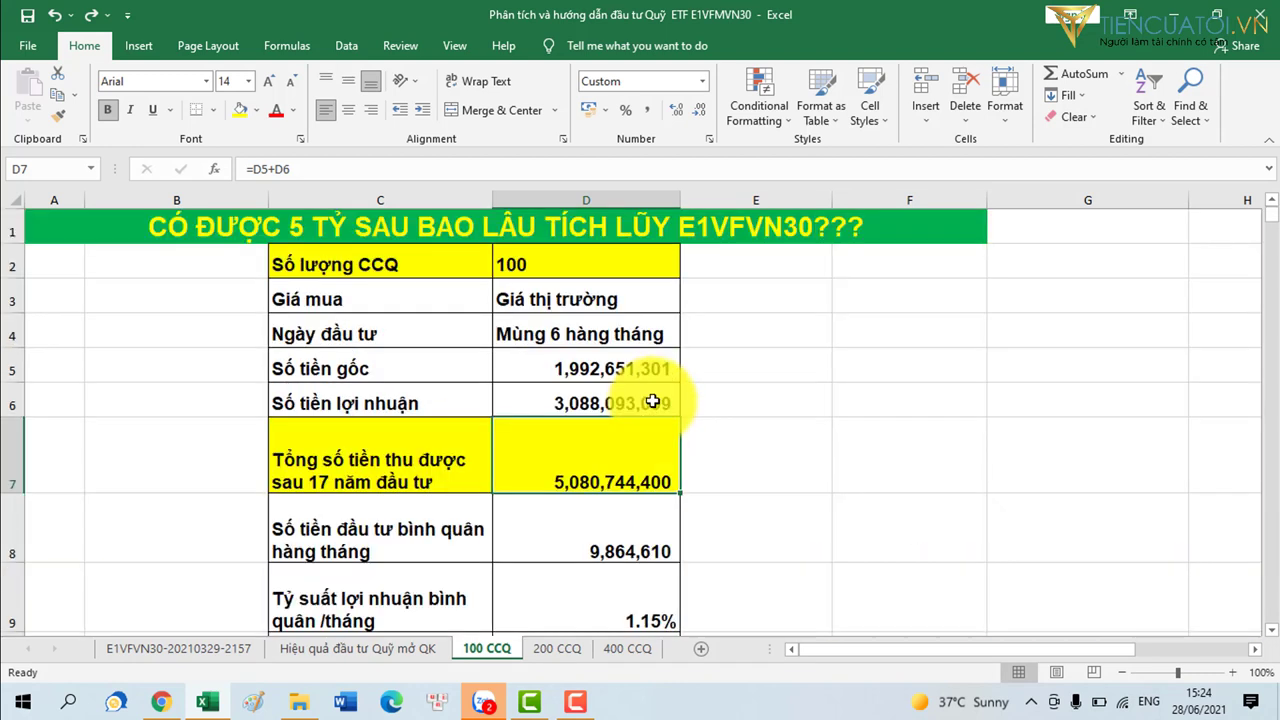